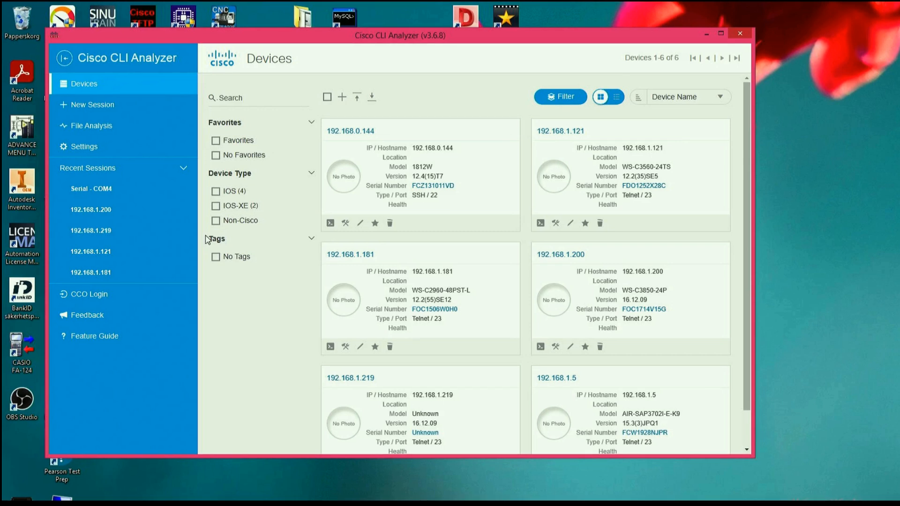
- Start a new session and set its connection type to SERIAL
left_click(94, 115)
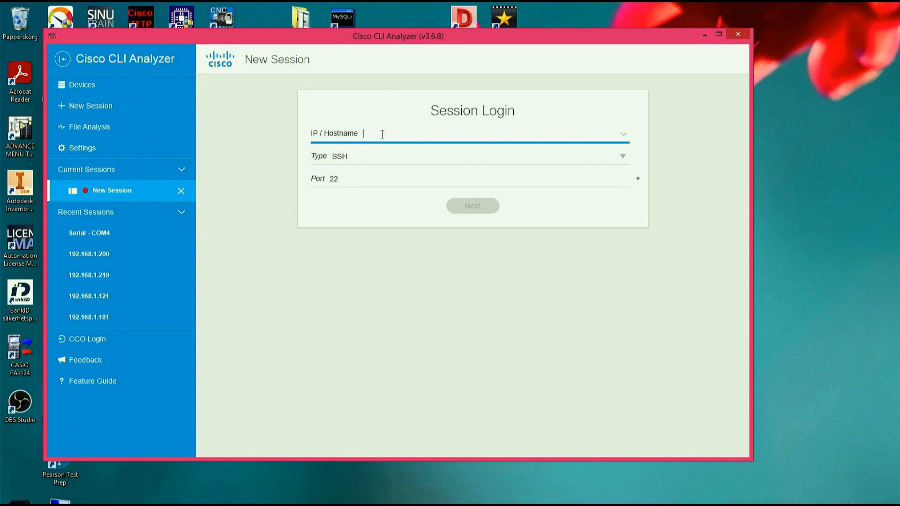
left_click(374, 156)
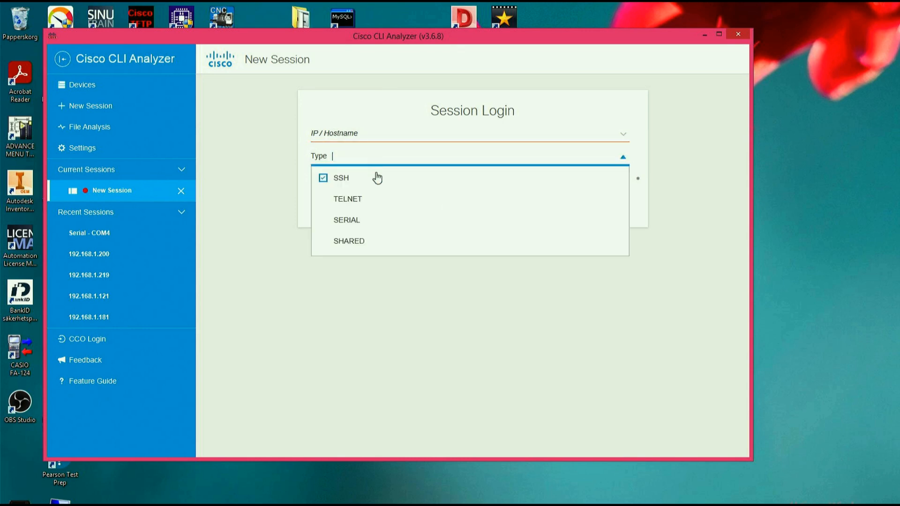
left_click(374, 223)
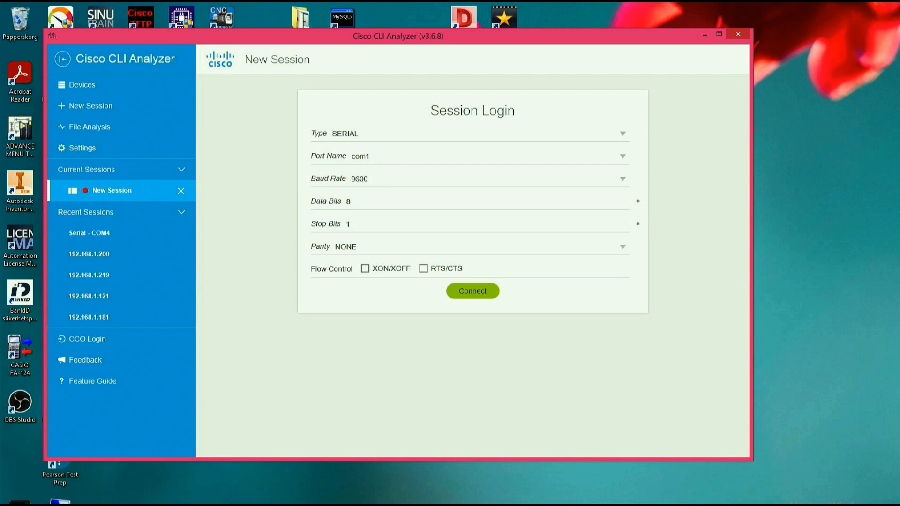
- Check Device Manager (Enhetshanteraren) for the COM port assigned to the USB-serial adapter, and put its window away
left_click(545, 504)
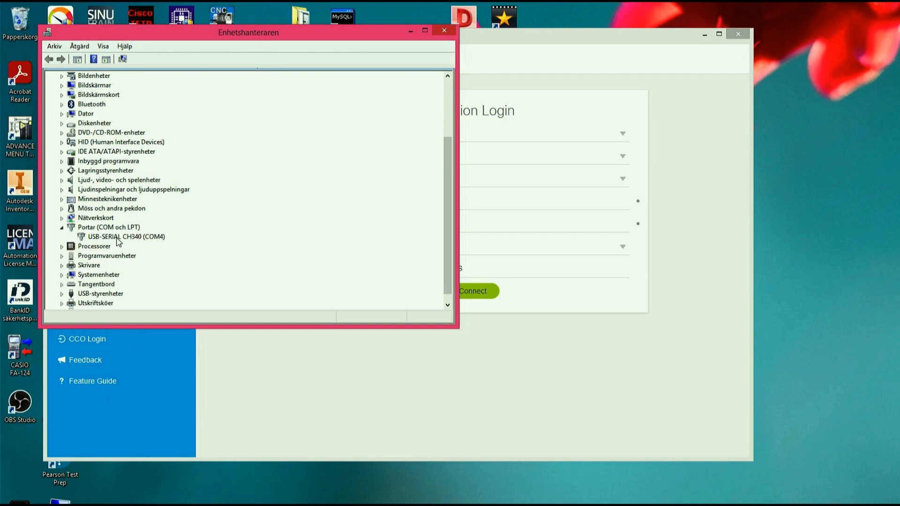
left_click(61, 228)
left_click(62, 229)
left_click(410, 32)
- Set the serial session's port name to COM4 and connect with the default 9600 baud settings
left_click(401, 160)
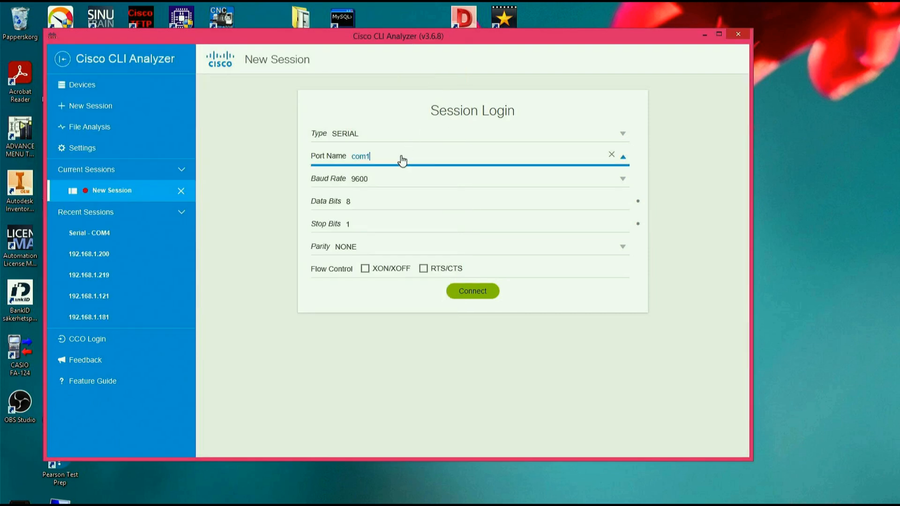
left_click(403, 160)
left_click(402, 161)
key("BackSpace")
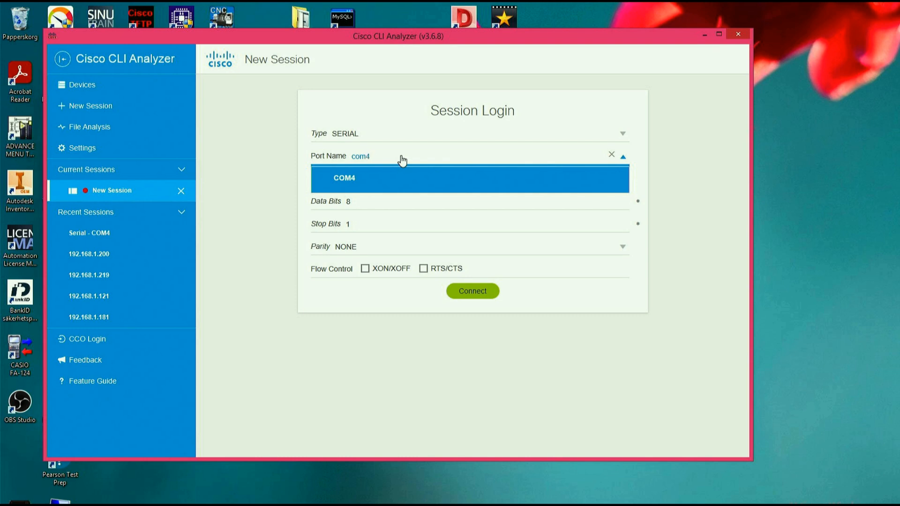
left_click(424, 189)
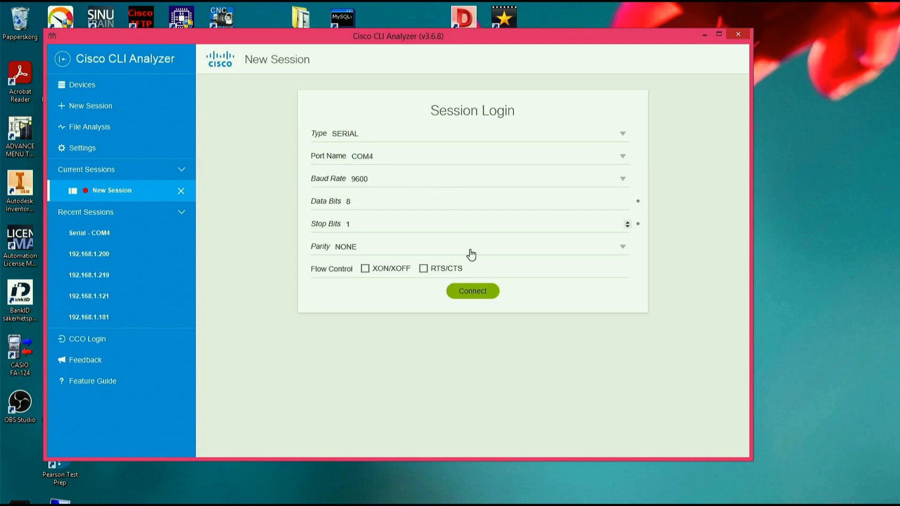
left_click(474, 295)
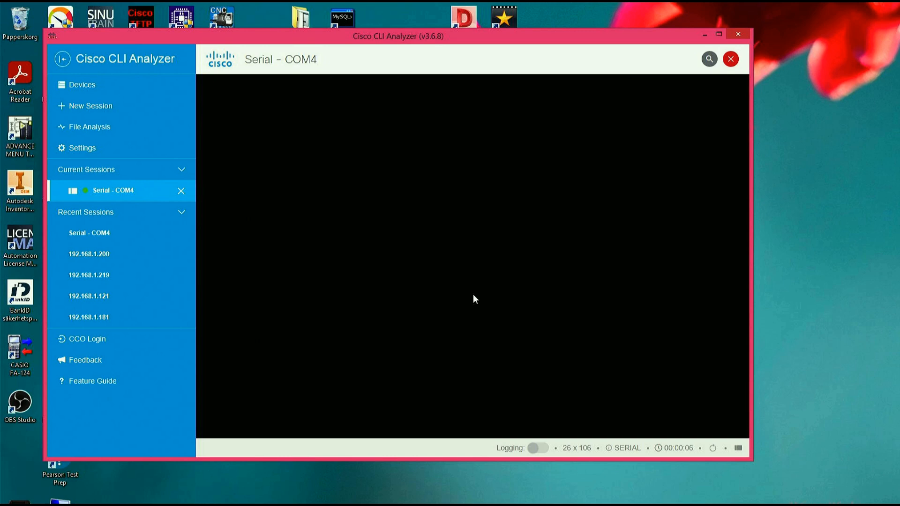
- Log in to the switch console with the user name admin and the account password
key("Return")
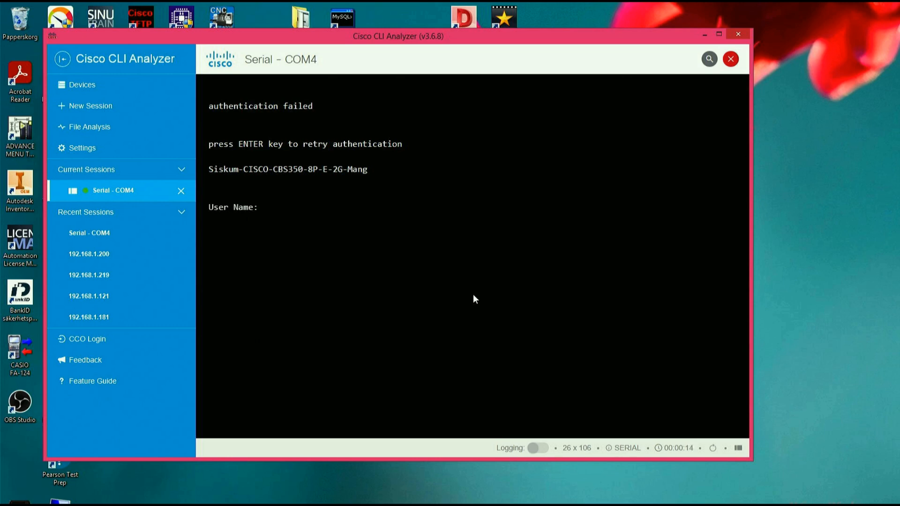
type("admin")
key("Return")
type("********")
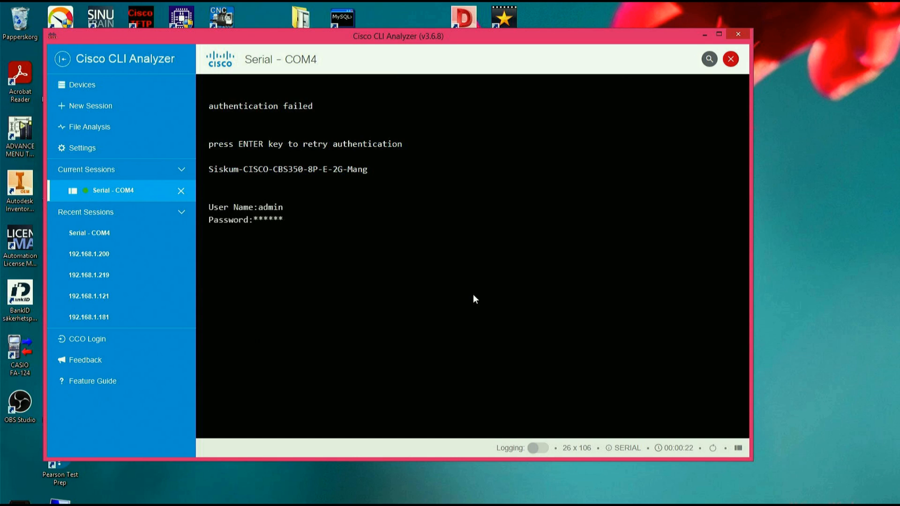
type("**")
key("Return")
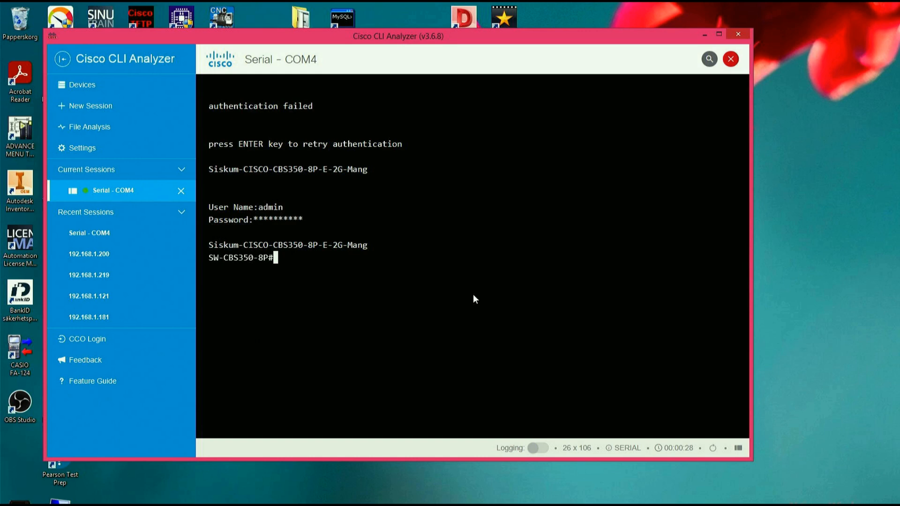
- Enter global configuration mode with conf and open the VLAN 1 interface with int vlan1
key("Return")
type("conf")
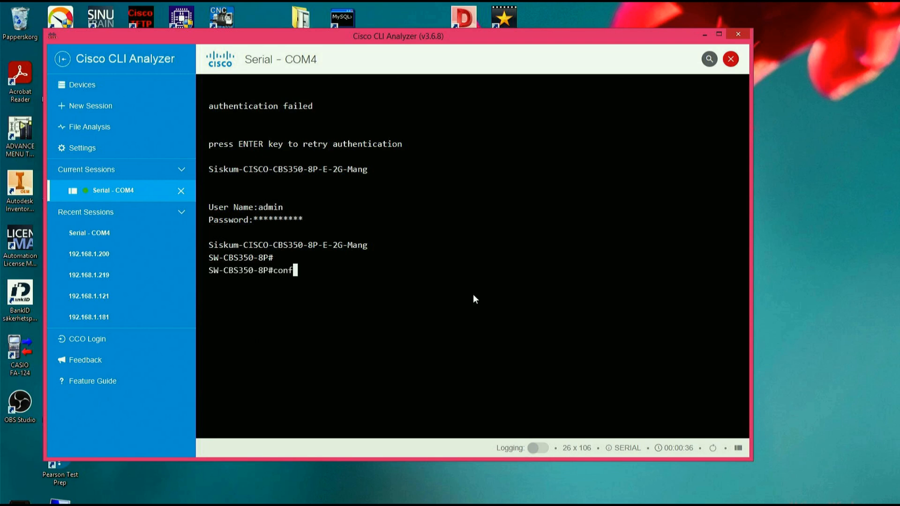
key("Return")
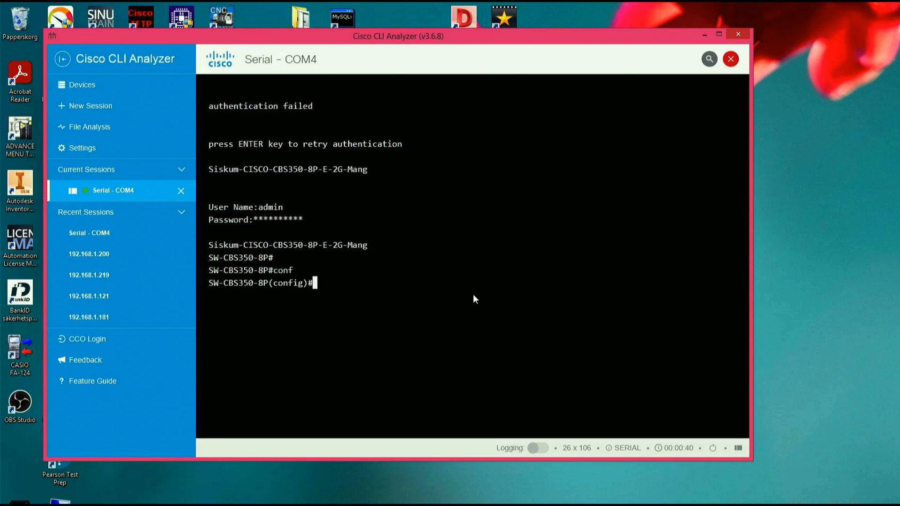
type("int vlan1")
key("Return")
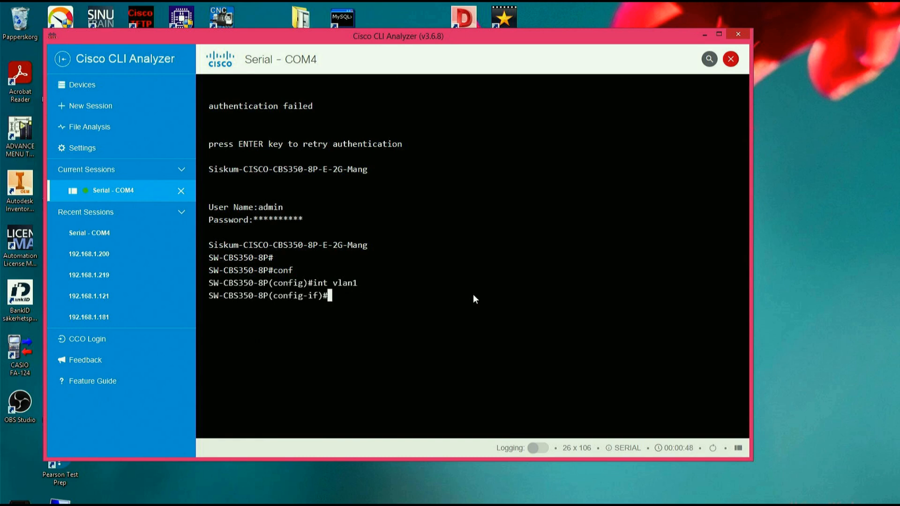
- Assign IP address 192.168.1.150 with subnet mask 255.255.255.0 to the VLAN 1 interface
type("ip address 192.1")
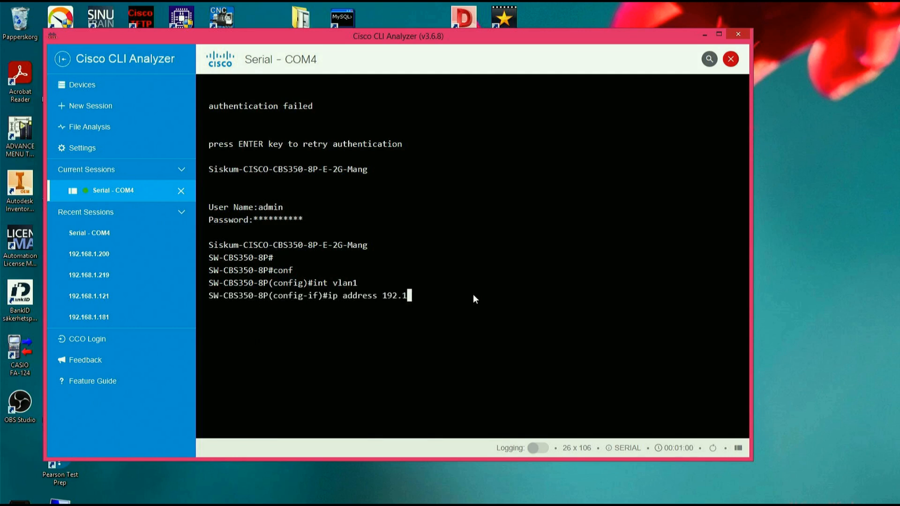
type("68.1.150 255.255.25")
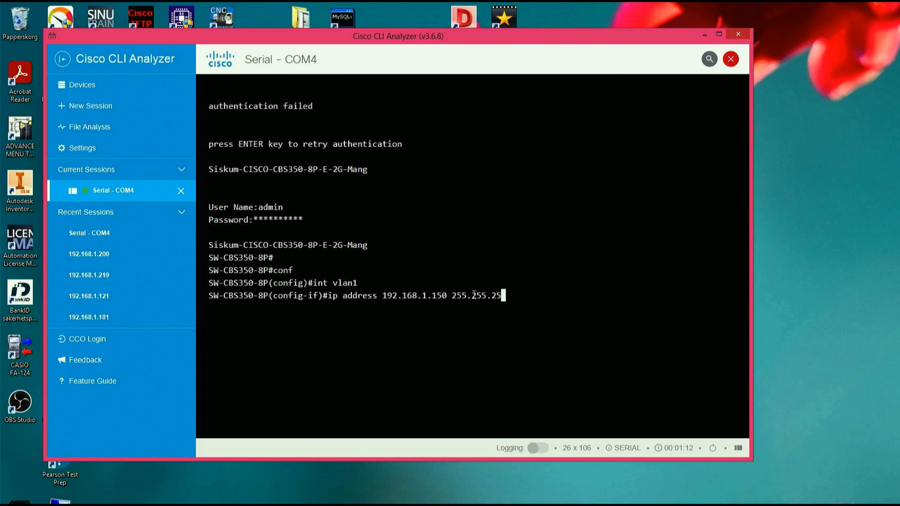
type("5.0")
key("Return")
- Enable the VLAN 1 interface with no shut
type("no shut")
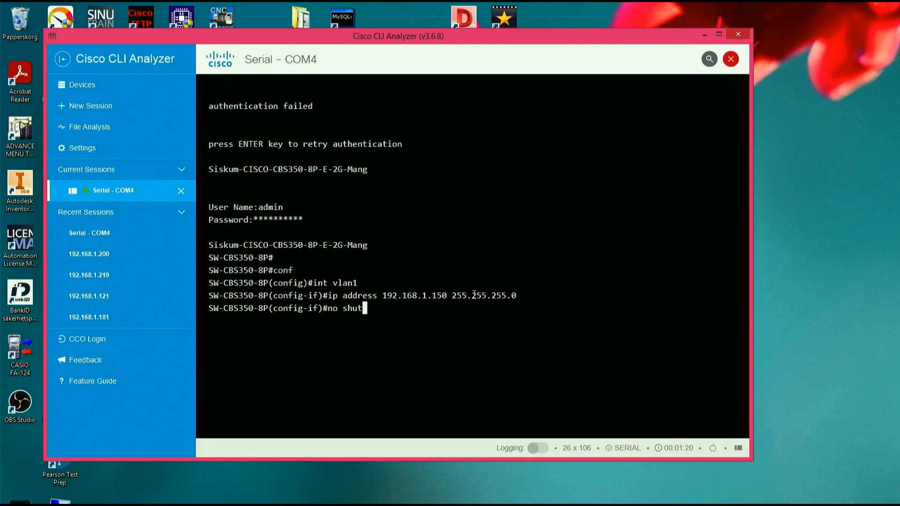
key("Return")
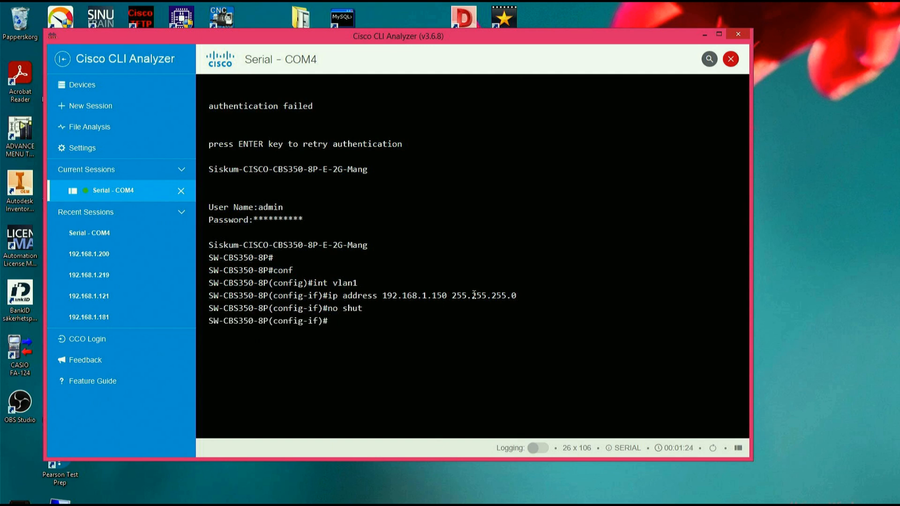
- Exit interface configuration and save the settings with do write, answering Y to overwrite startup-config
type("exit")
key("Return")
type("do wr")
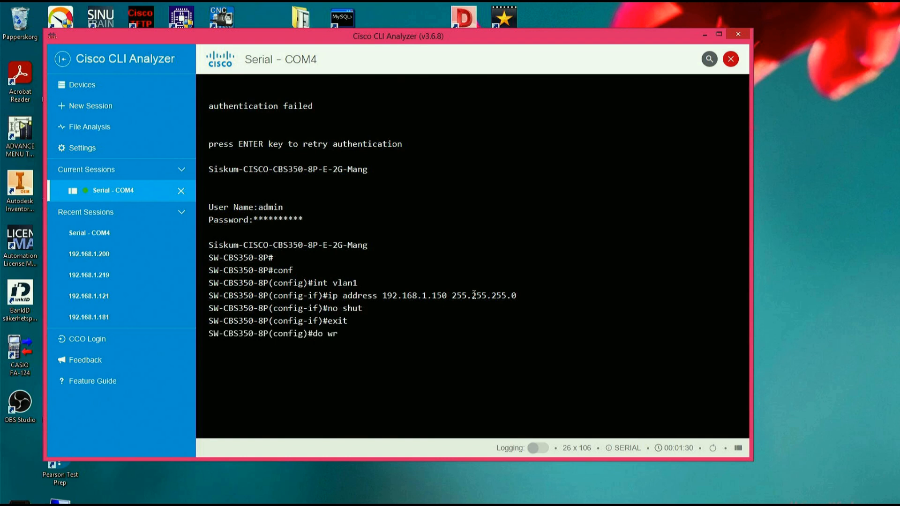
type("ite")
key("Return")
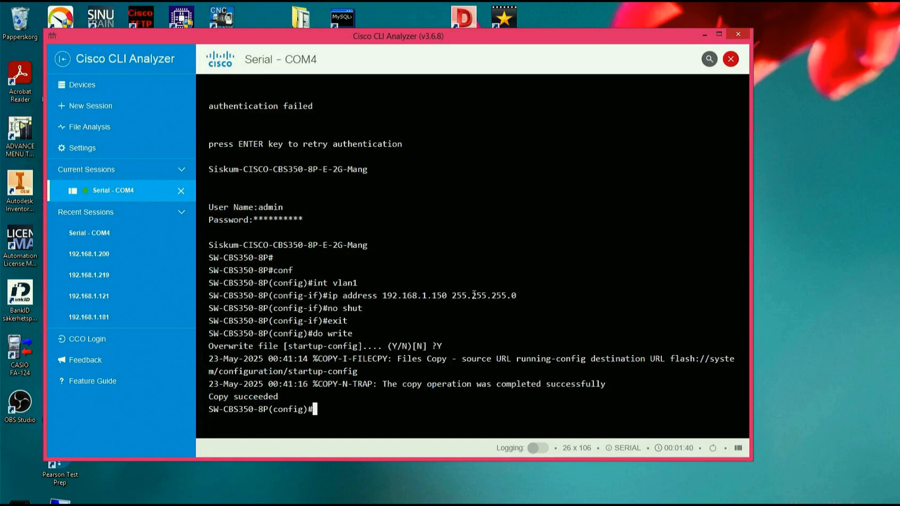
- Exit global configuration mode to the privileged SW-CBS350-8P# prompt
type("exit")
key("Return")
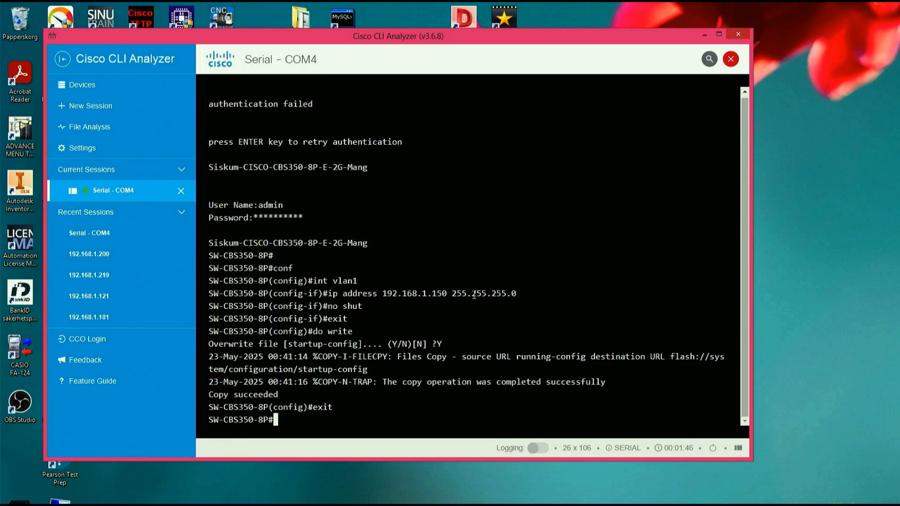
key("Return")
key("Return")
key("Return")
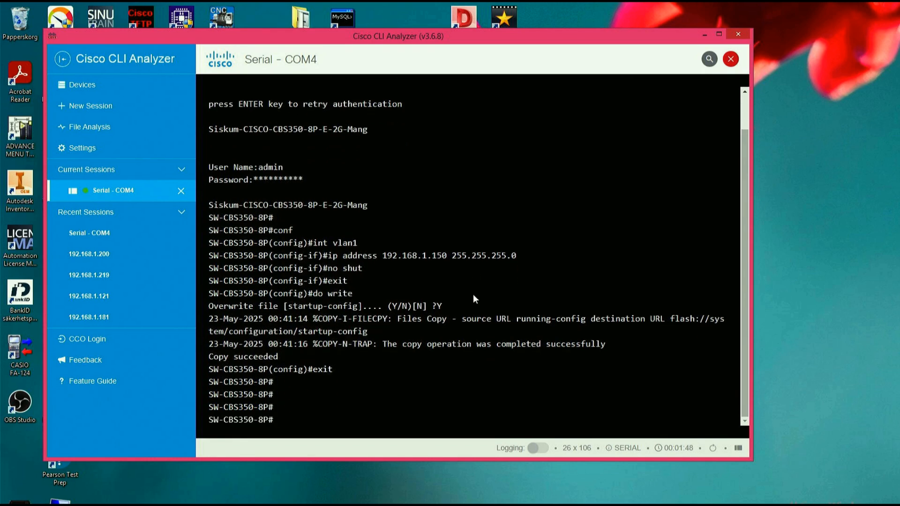
- Display the running configuration with sh run, examine the interface vlan 1 section, and quit the listing
type("sh run")
key("Return")
key("space")
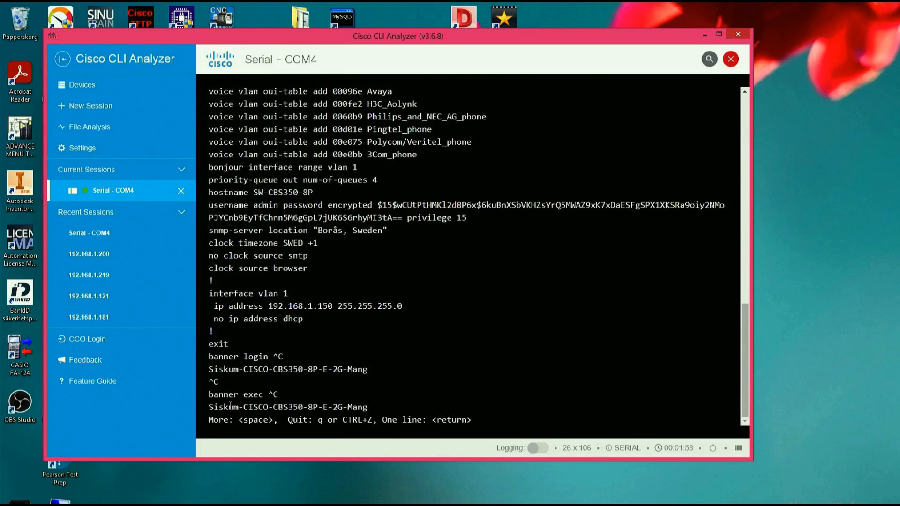
left_click_drag(209, 293, 304, 319)
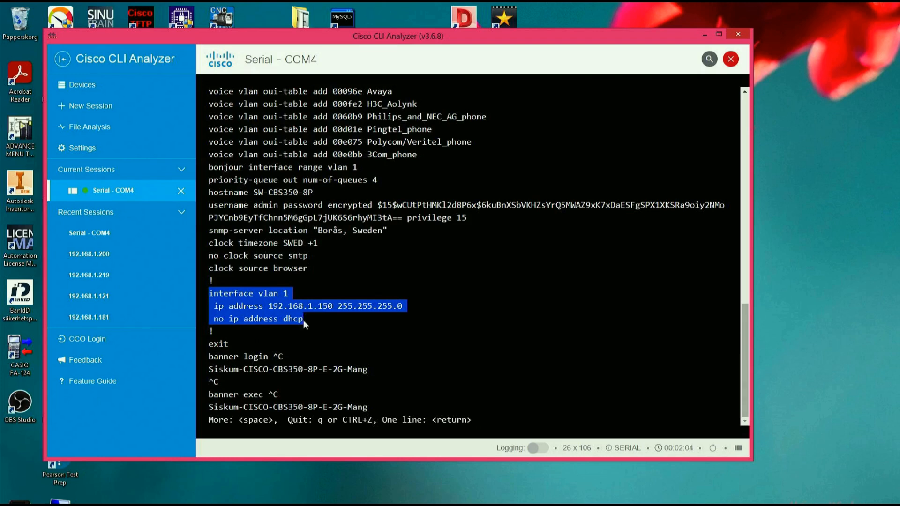
left_click(412, 341)
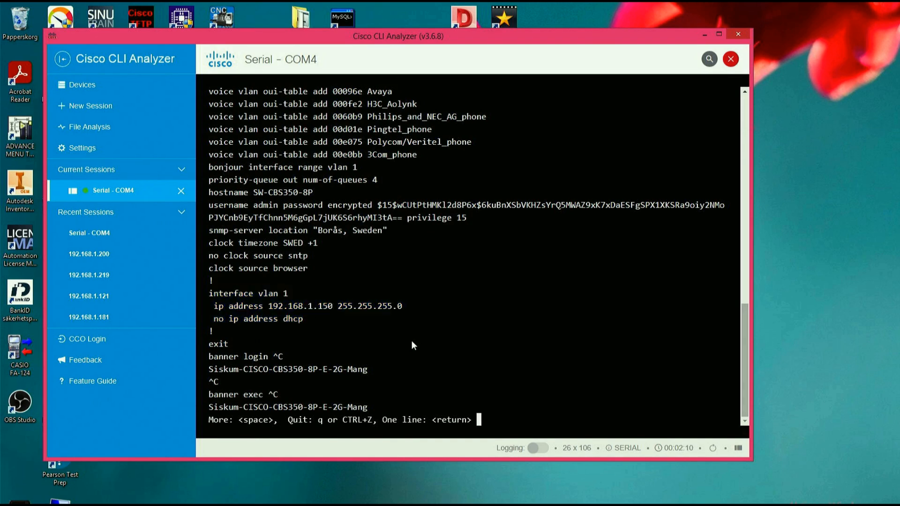
key("Return")
key("q")
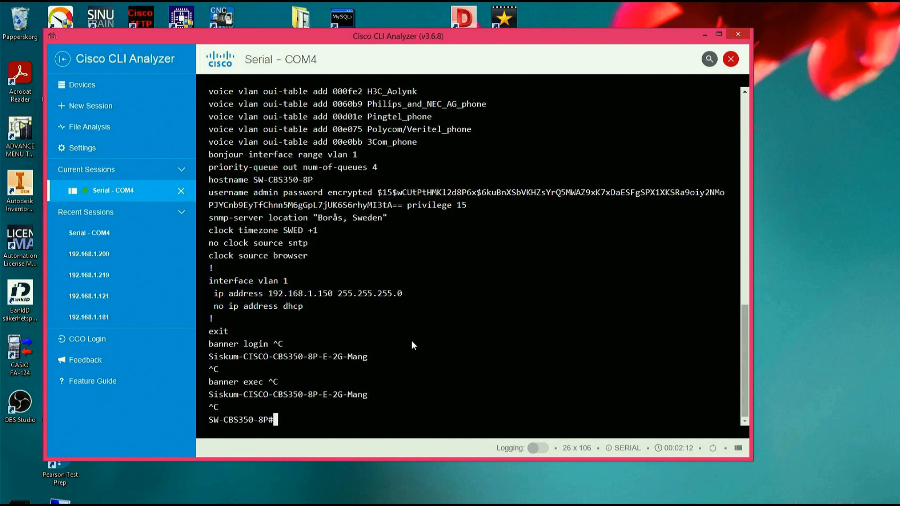
- Minimize the terminal, switch to the Windows network connections (Nätverksanslutningar), and open the Ethernet adapter's properties
left_click(705, 38)
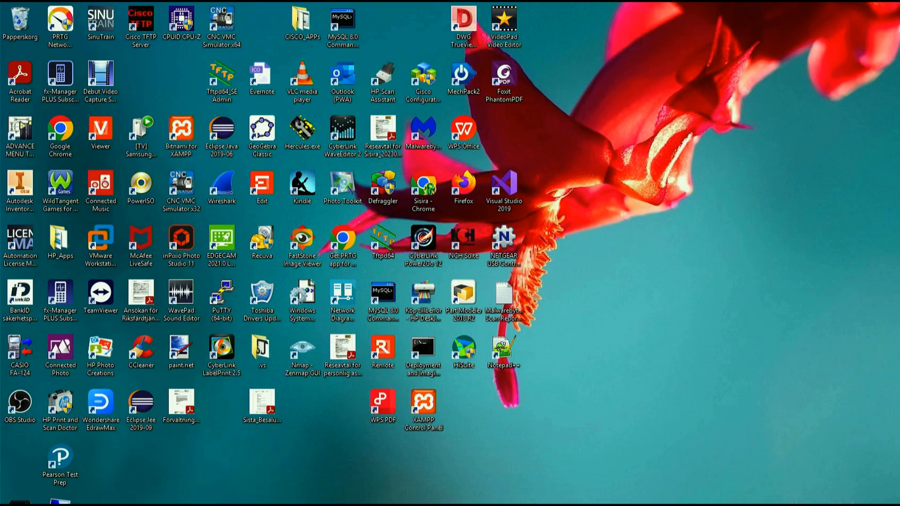
mouse_move(611, 505)
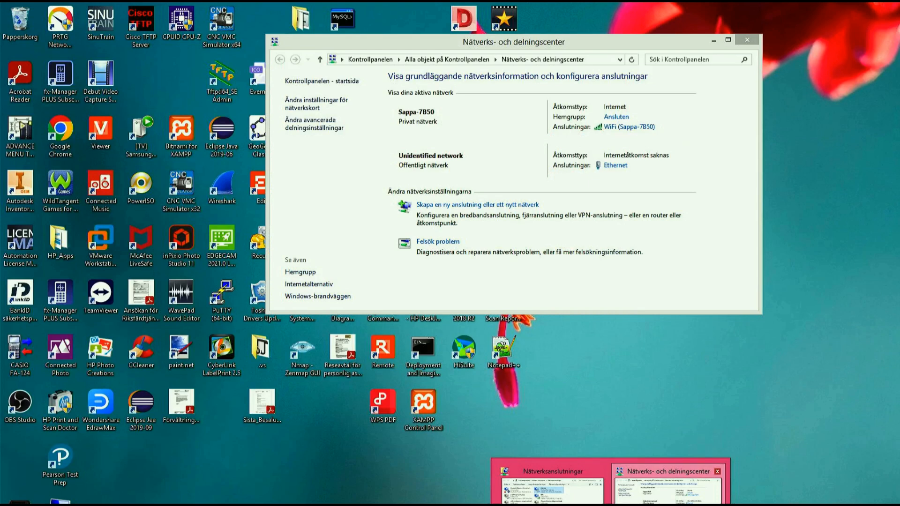
left_click(667, 489)
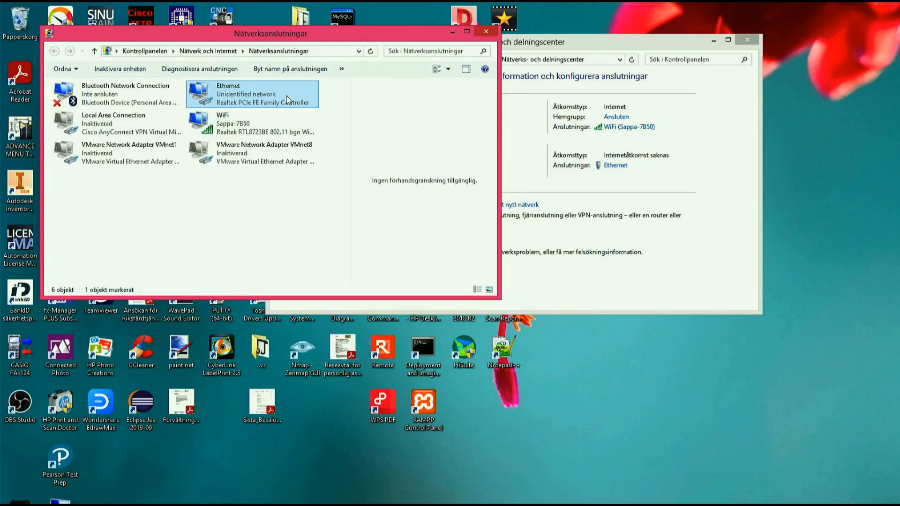
right_click(287, 97)
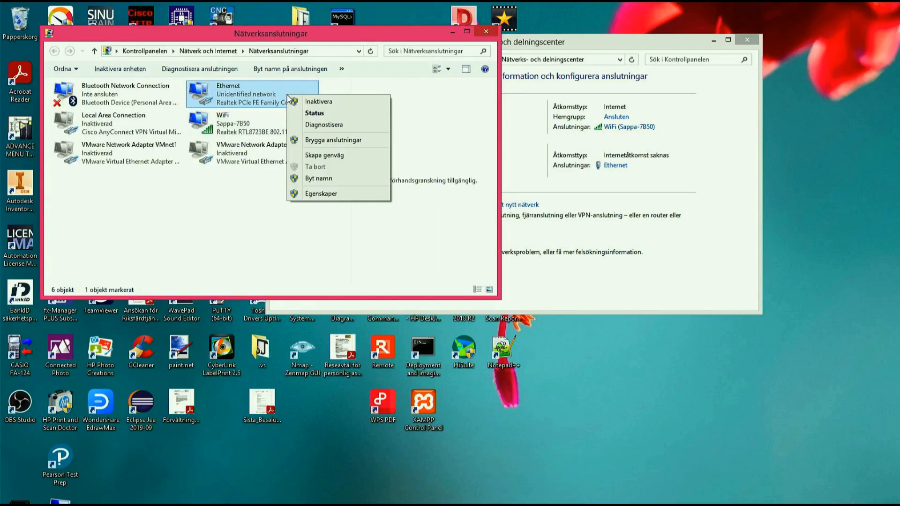
left_click(320, 193)
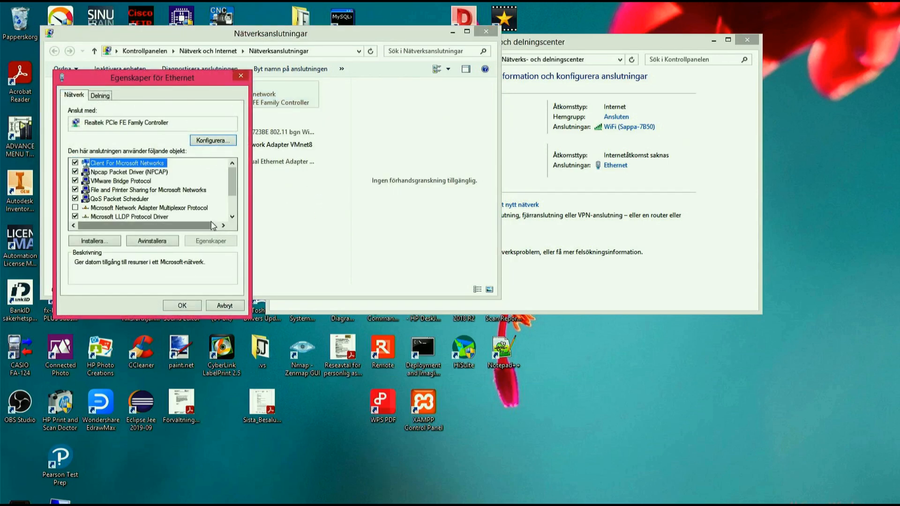
- Open the Internet Protocol Version 4 (TCP/IPv4) properties of the Ethernet adapter and choose to use a manually specified IP address
left_click_drag(176, 82, 344, 82)
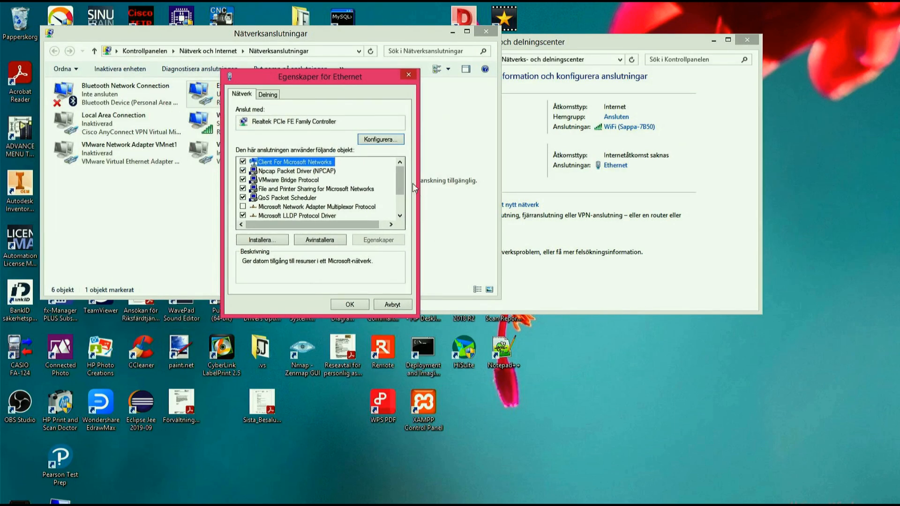
scroll(402, 187, "down", 2)
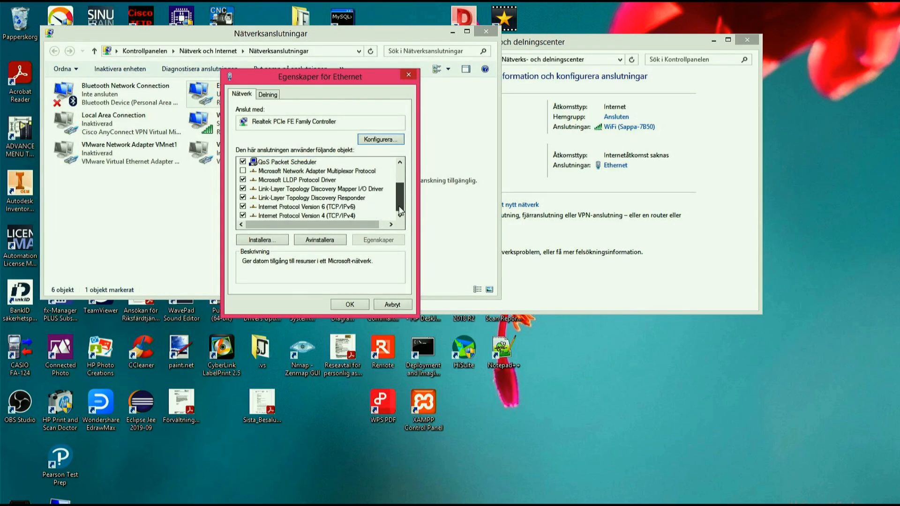
double_click(351, 217)
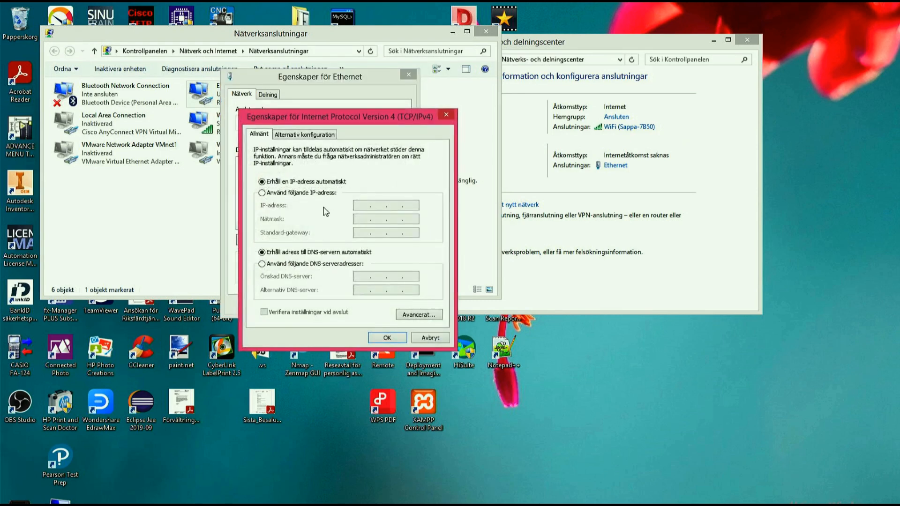
left_click(270, 196)
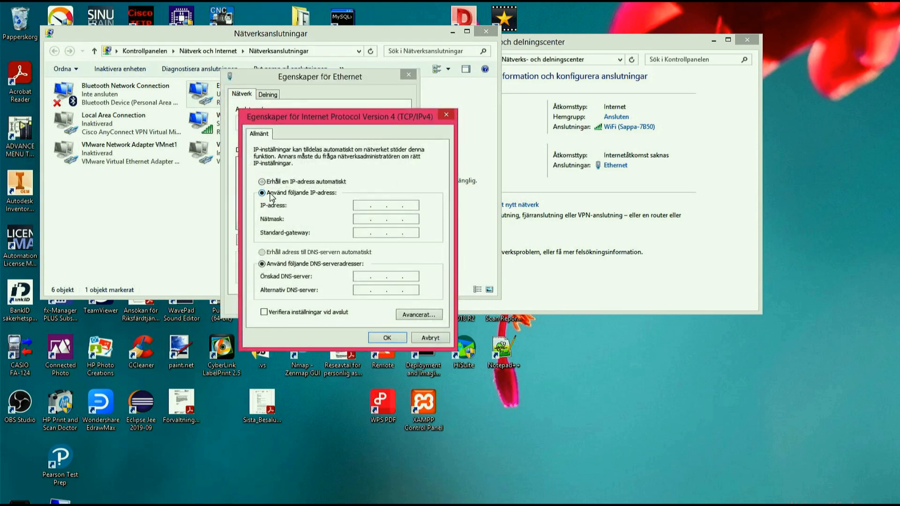
- Set the Ethernet adapter's IP address to 192.168.1.151 with the subnet mask 255.255.255.0
left_click(362, 206)
type("192 . 168 .")
type("1 . 151")
left_click(365, 219)
- Set the default gateway to 192.168.1.150 and confirm the IPv4 and Ethernet properties
left_click(361, 233)
type("192 . 168")
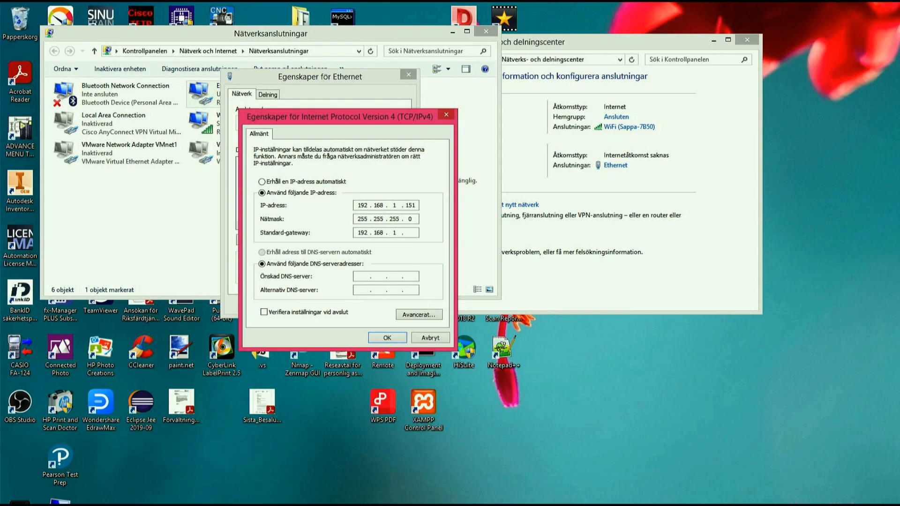
type("1 . 150")
left_click_drag(405, 235, 417, 233)
left_click(414, 207)
left_click(388, 338)
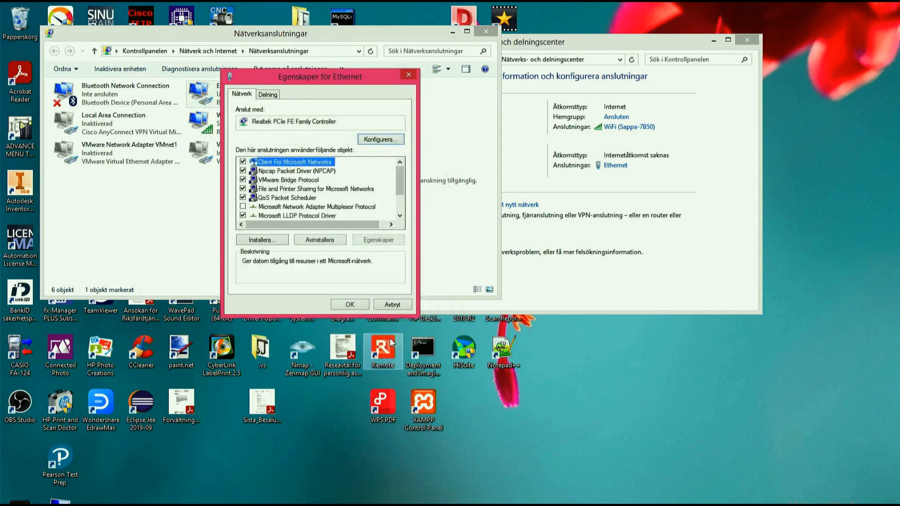
left_click(349, 305)
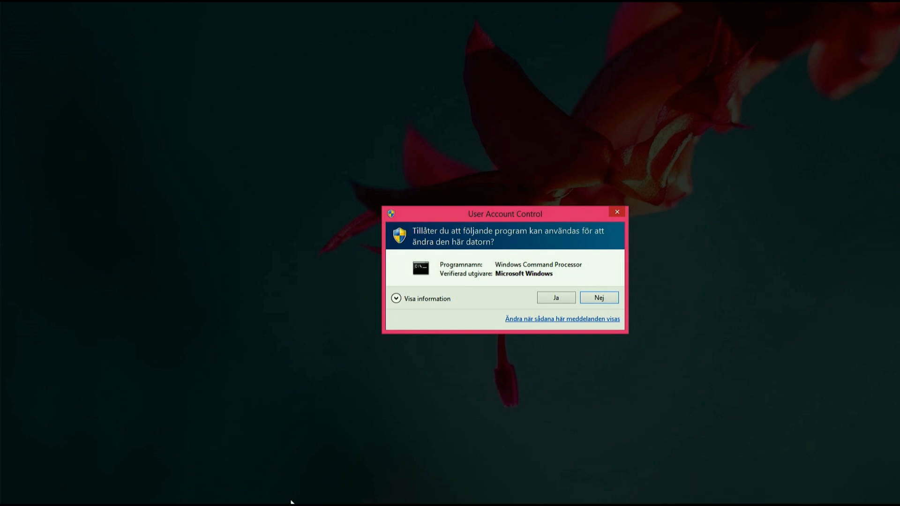
- Allow the elevated Command Prompt to start and ping the switch at 192.168.1.150
left_click(551, 299)
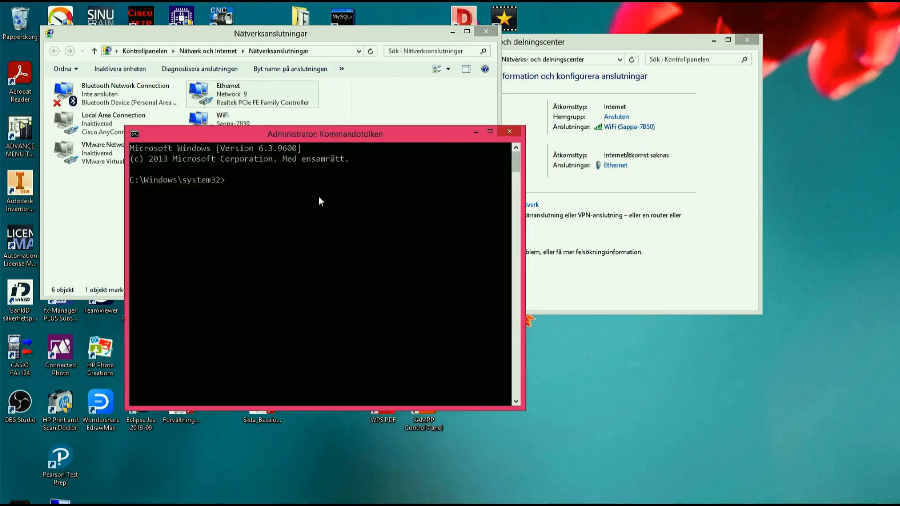
type("ping 192.168.1.150")
key("Return")
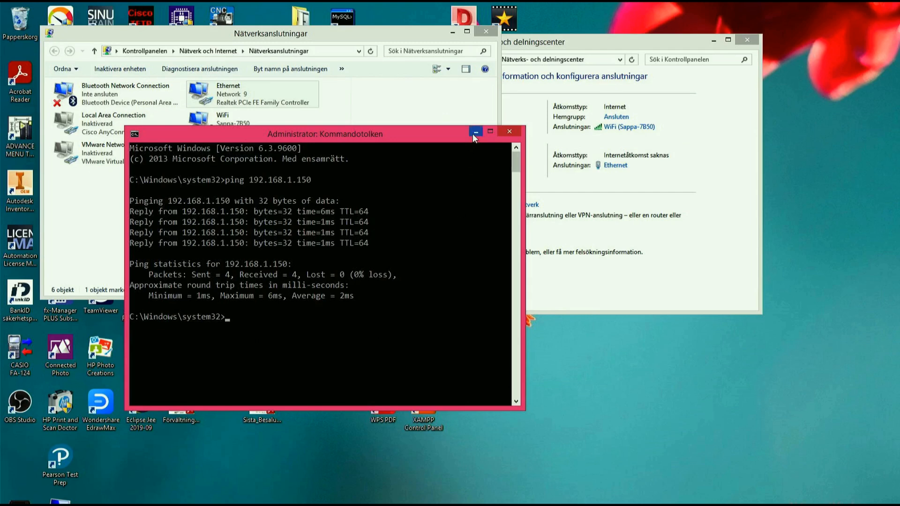
- Switch to the browser's Cisco Switches support page and open Business 350 Managed under Small Business Switches
key("super+d")
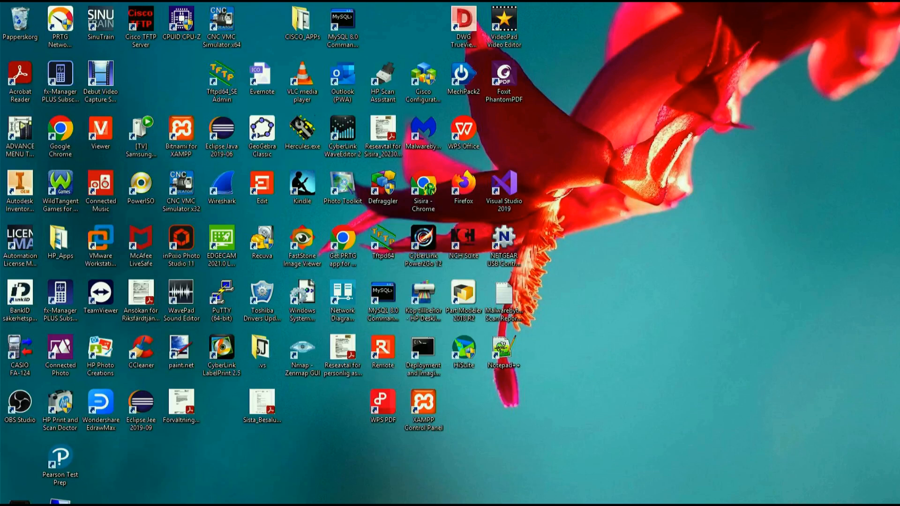
left_click(347, 504)
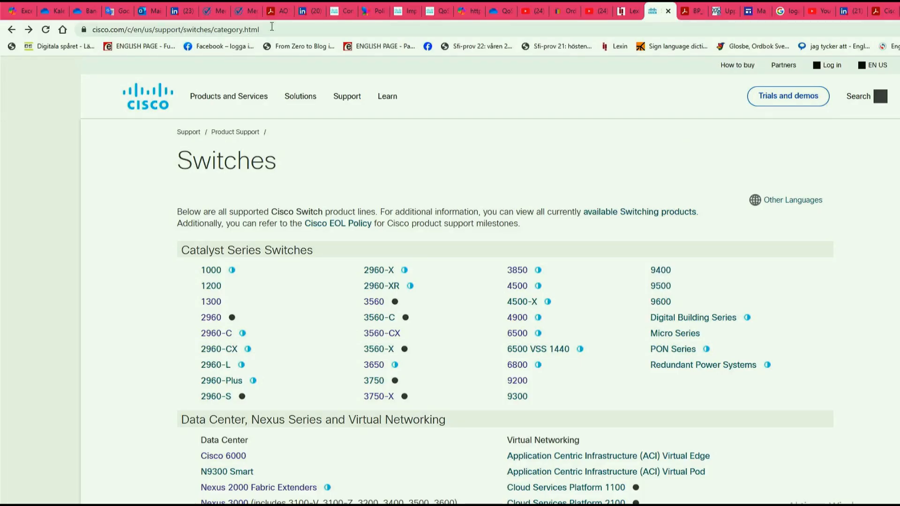
left_click(277, 30)
left_click_drag(277, 30, 92, 28)
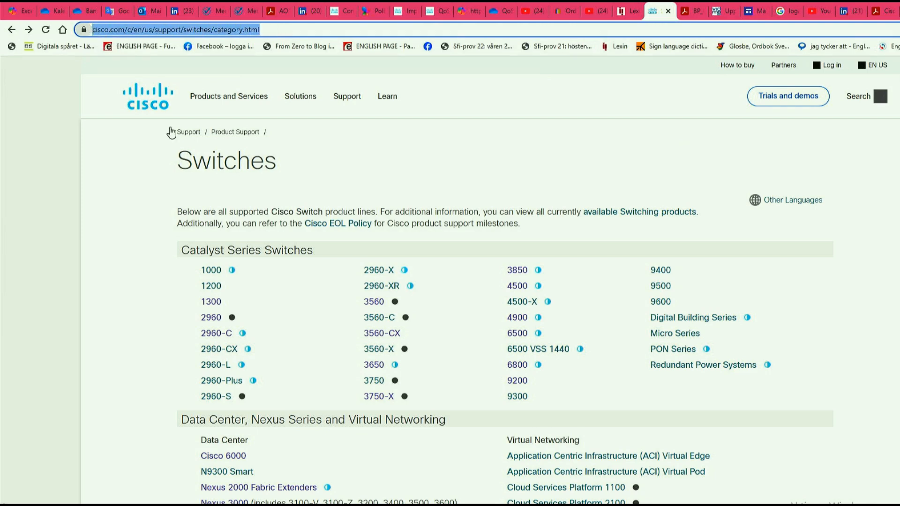
scroll(322, 143, "down", 10)
left_click_drag(322, 142, 181, 144)
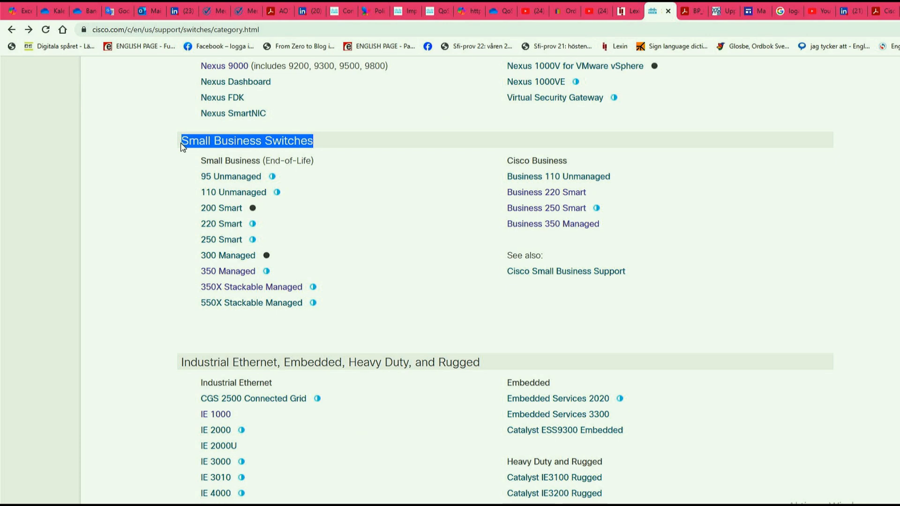
left_click(803, 245)
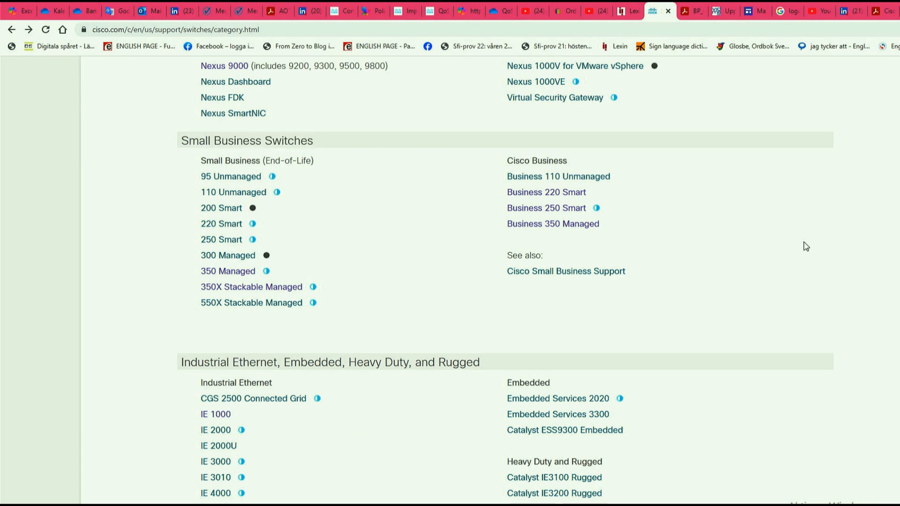
left_click(532, 224)
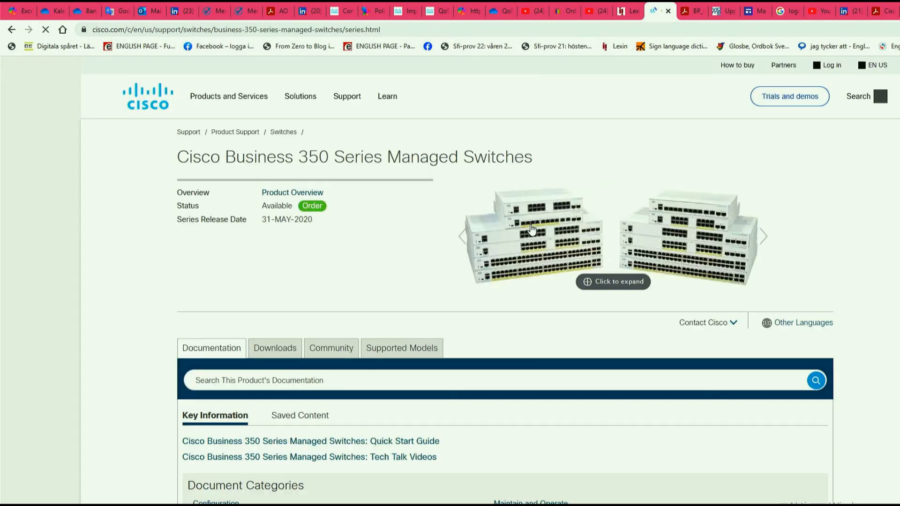
- Show the software downloads for the Business 350-8P-E-2G Managed Switch model
scroll(531, 229, "down", 5)
left_click(274, 163)
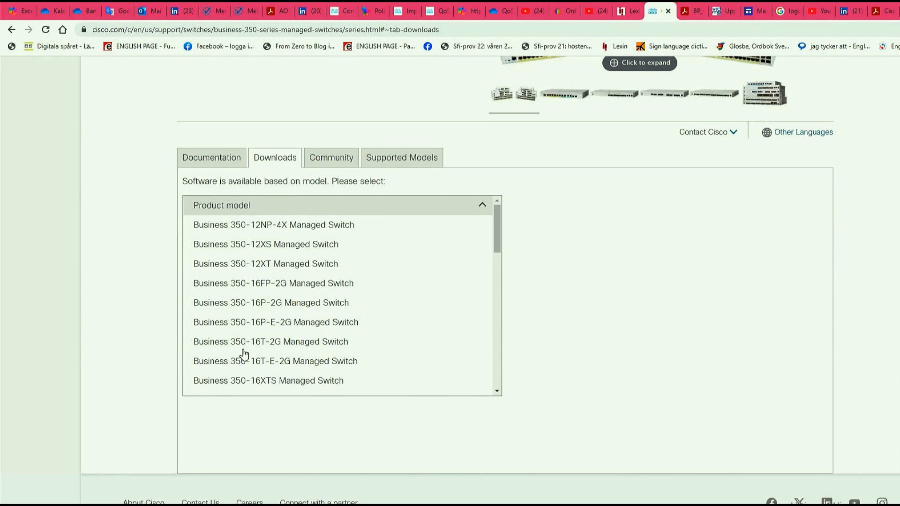
left_click_drag(500, 226, 492, 362)
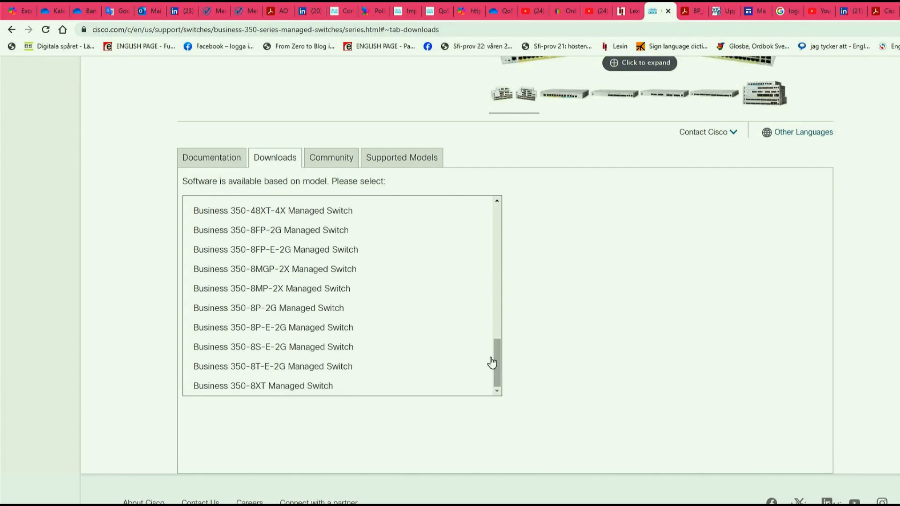
left_click(237, 328)
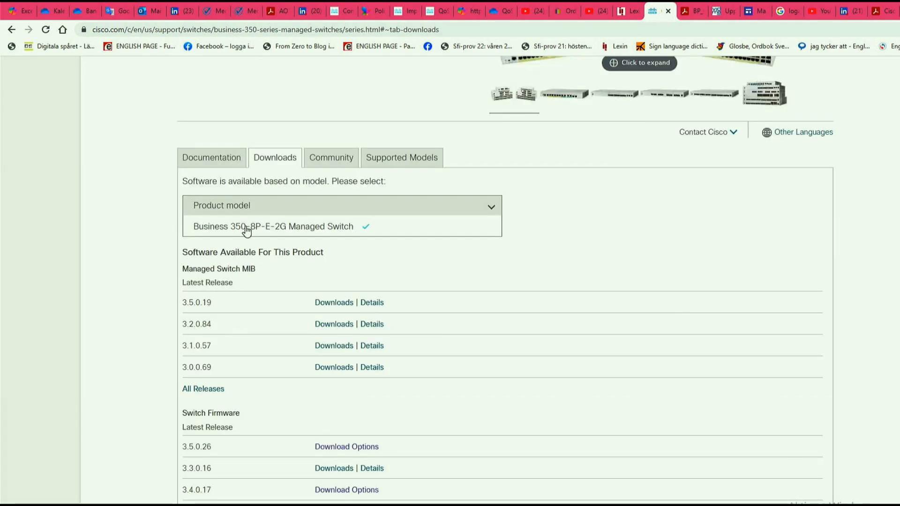
- Open the download options for Switch Firmware 3.5.0.26 and download the CBS350 Firmware Image Release 3.5.0.26 file
scroll(273, 234, "down", 3)
triple_click(240, 256)
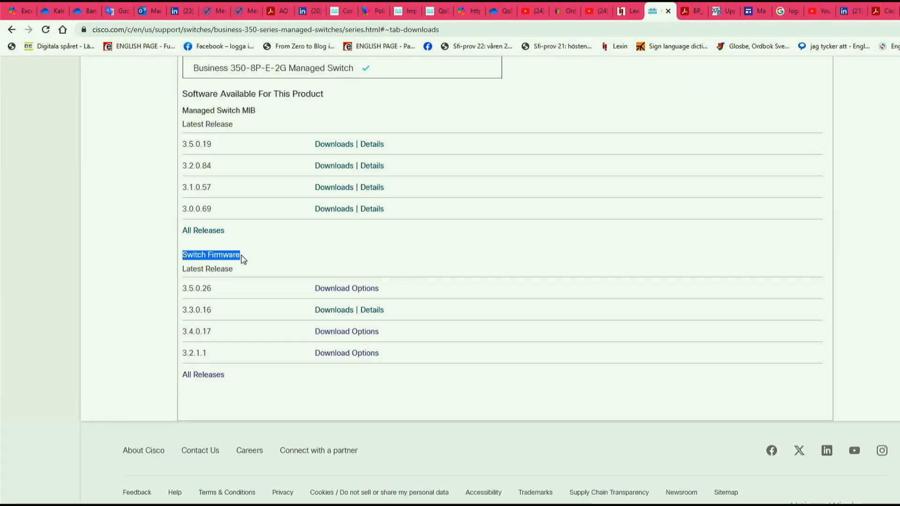
left_click(299, 252)
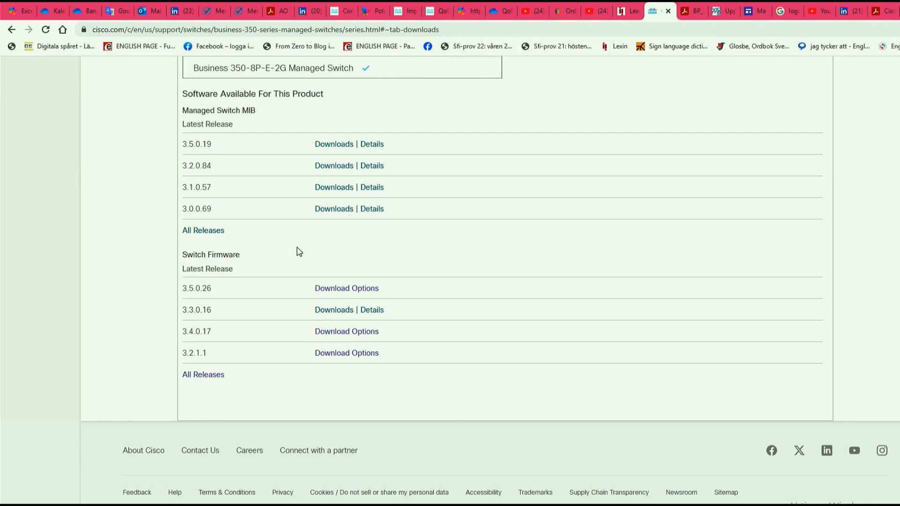
left_click(344, 294)
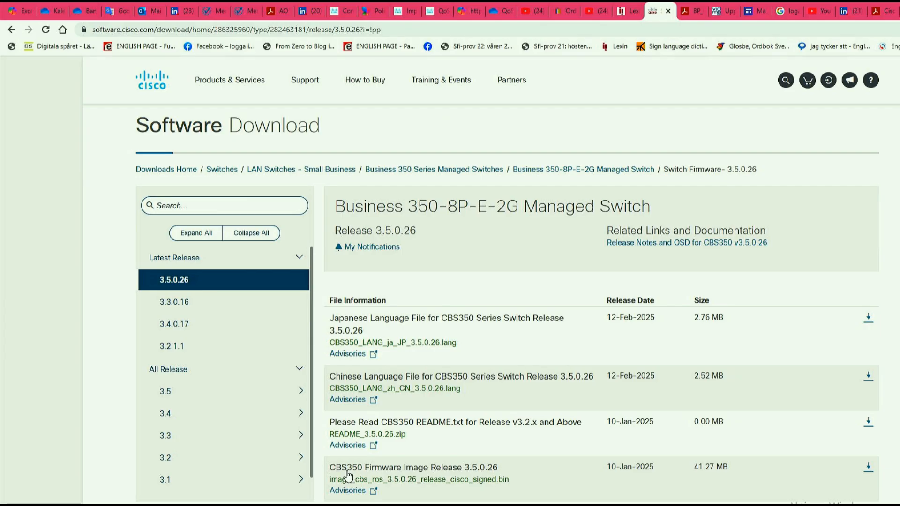
mouse_move(347, 475)
left_click(867, 472)
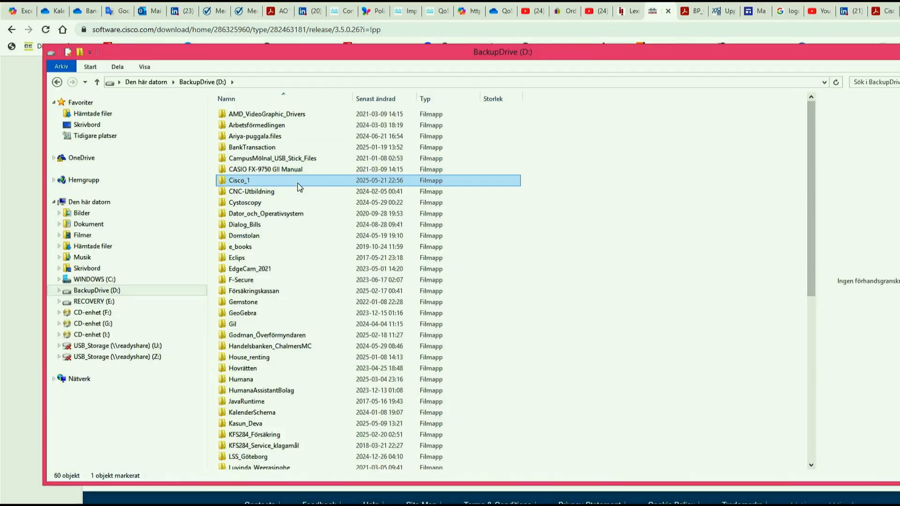
- In File Explorer, open Cisco_1\CBS350-8P-E\Bin_Firmware on BackupDrive (D:) and select the 3.5.0.26 firmware image among the stored versions
double_click(297, 182)
left_click(282, 126)
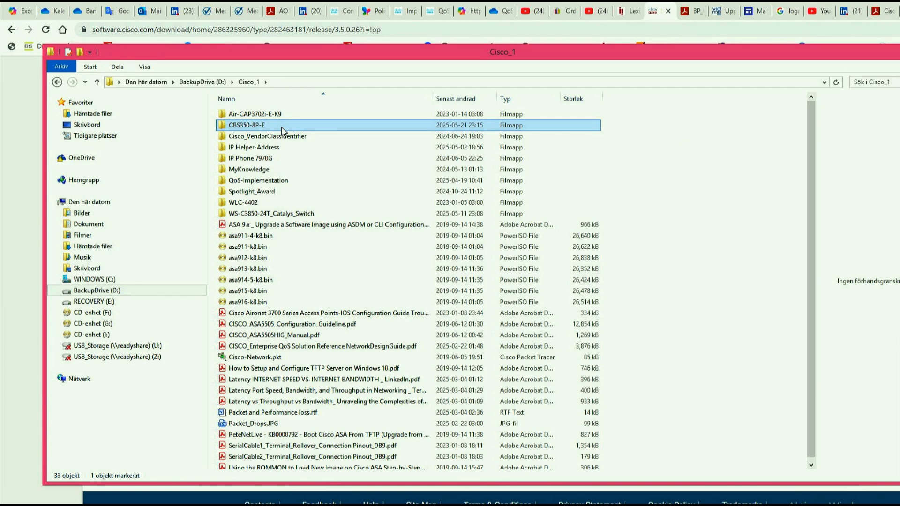
double_click(282, 127)
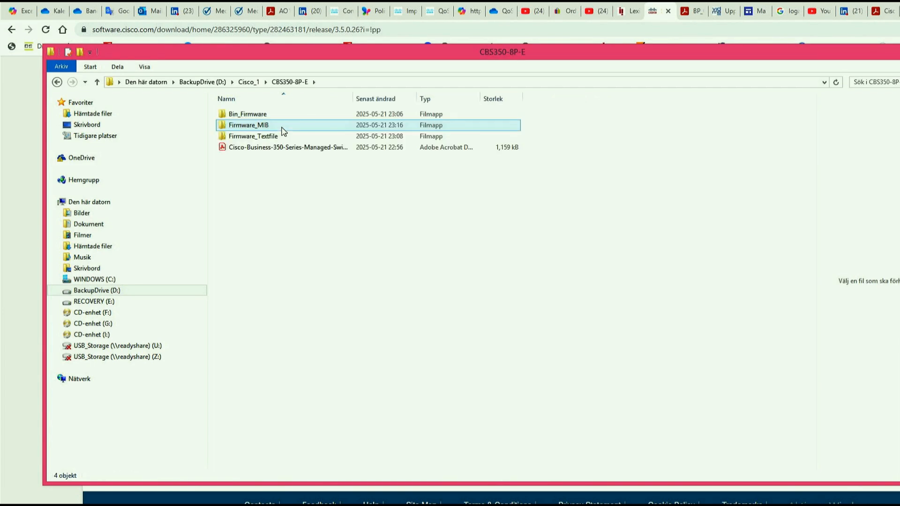
left_click(280, 117)
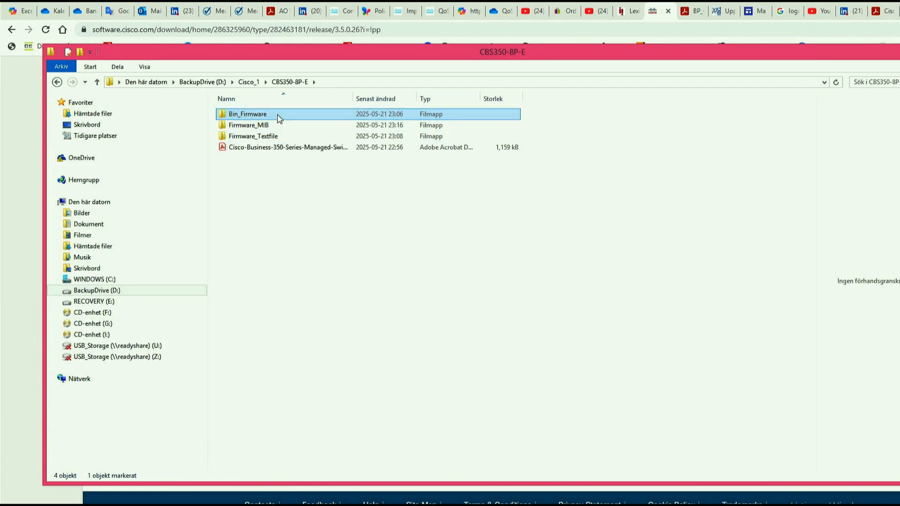
double_click(279, 117)
left_click(295, 181)
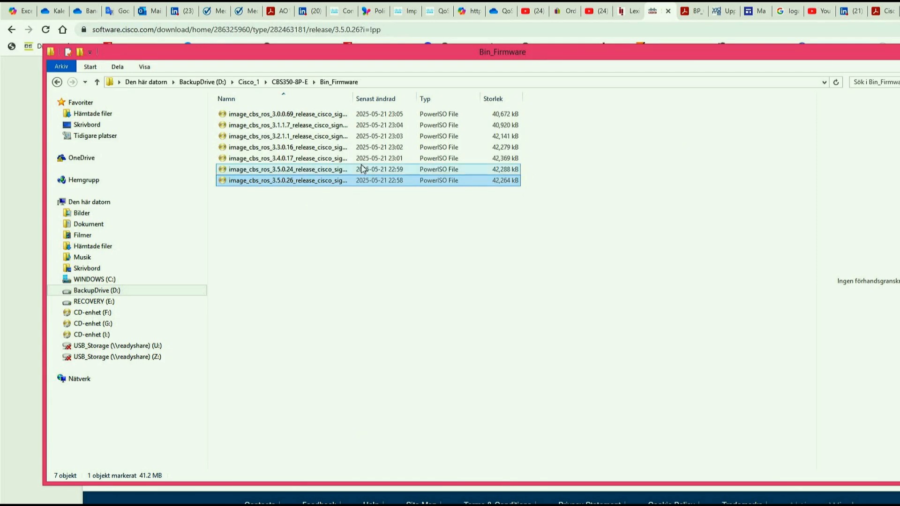
left_click(305, 114)
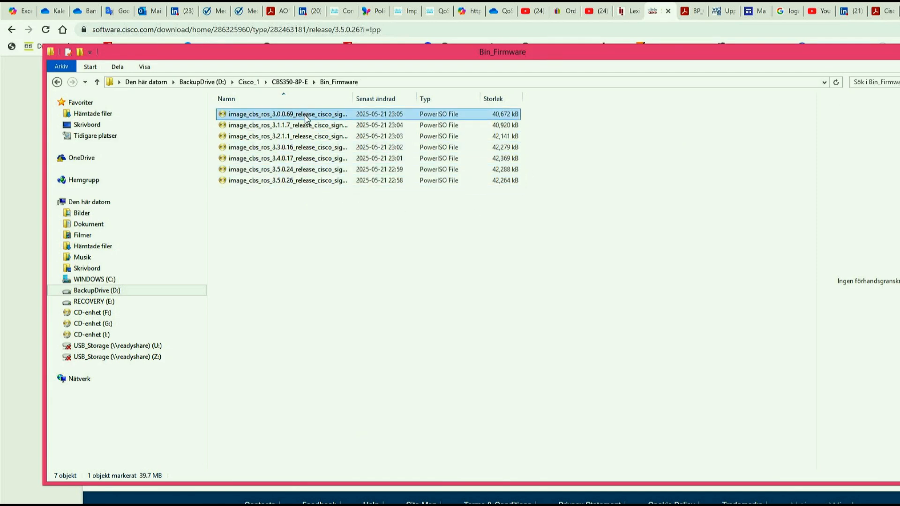
left_click(302, 181)
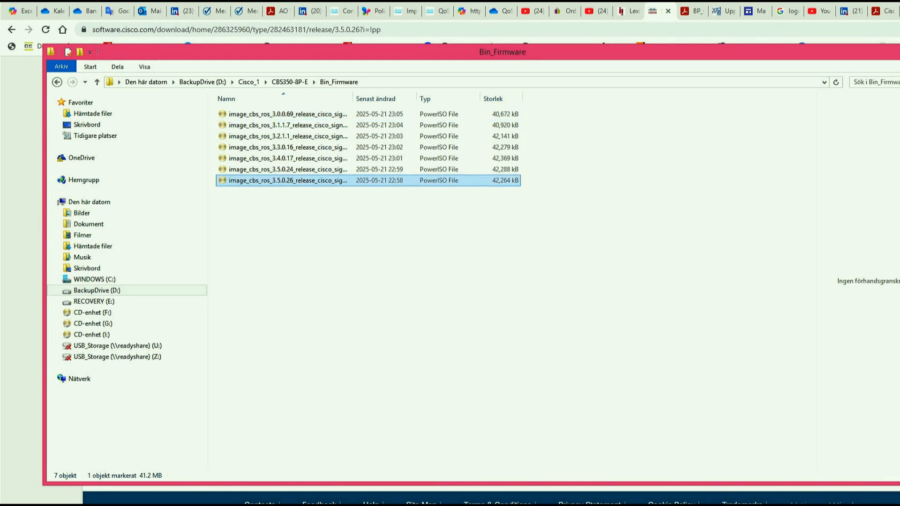
- Switch to the serial session in Cisco CLI Analyzer, run sh version, and examine the active and inactive firmware image versions
key("alt+Tab")
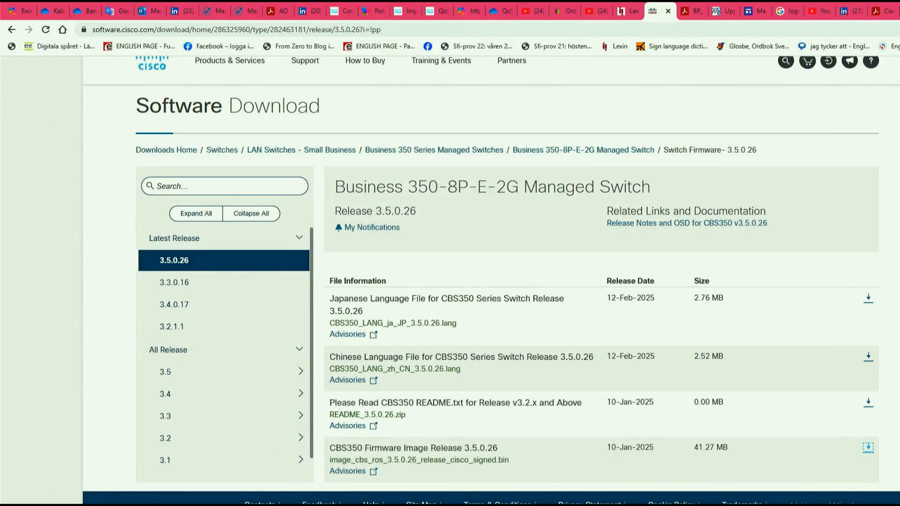
key("super+d")
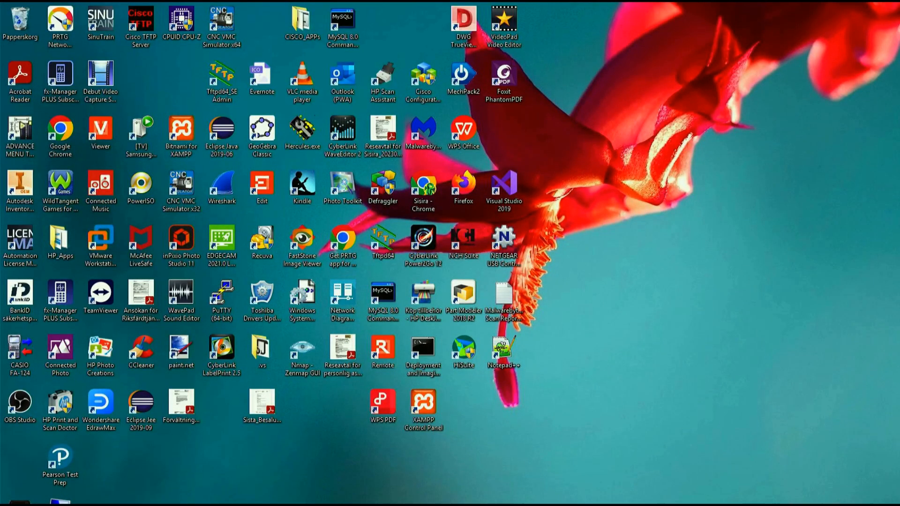
left_click(520, 505)
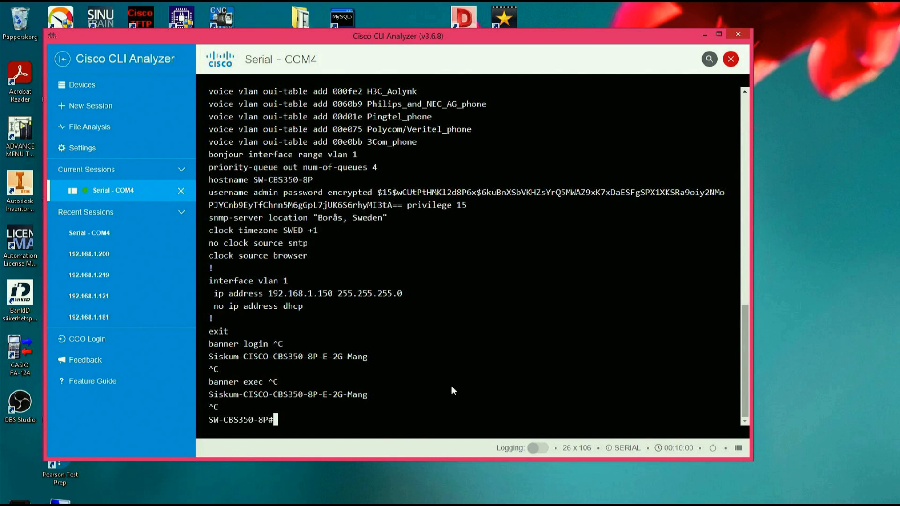
type("sh version")
key("Return")
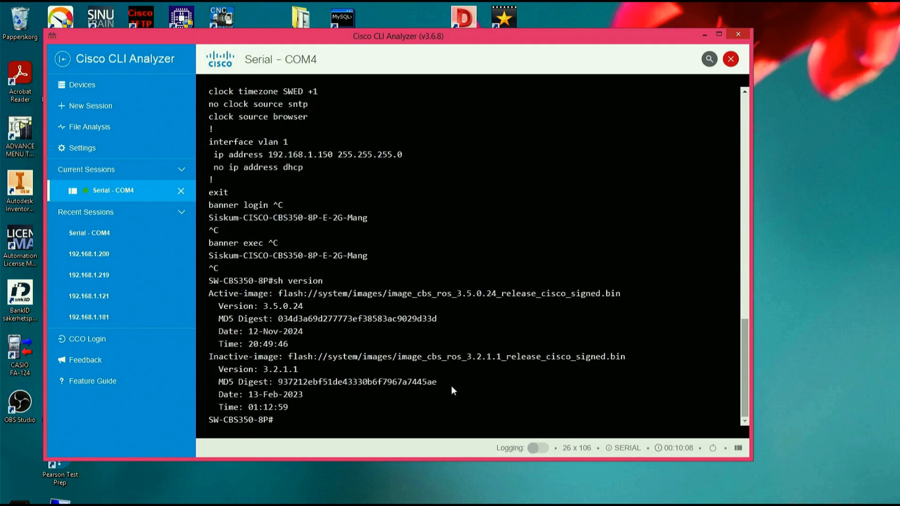
left_click_drag(457, 295, 499, 293)
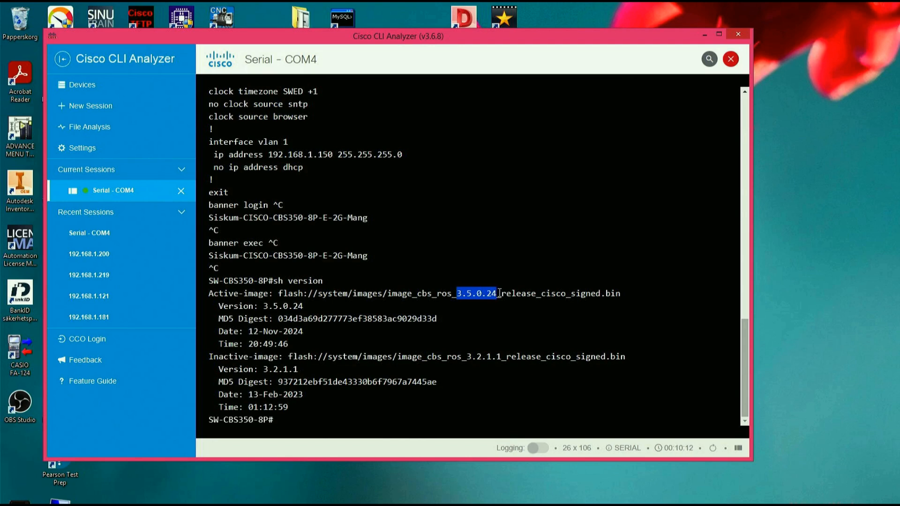
left_click_drag(467, 356, 508, 358)
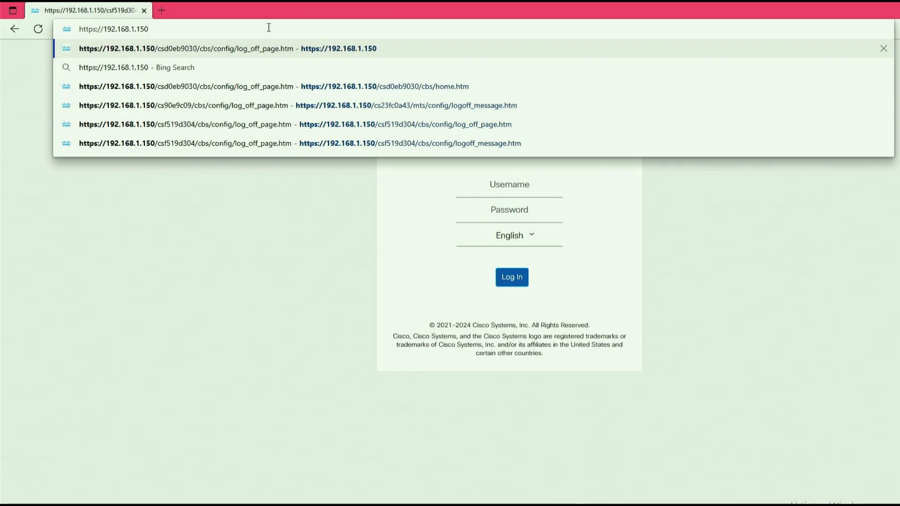
left_click_drag(212, 29, 103, 29)
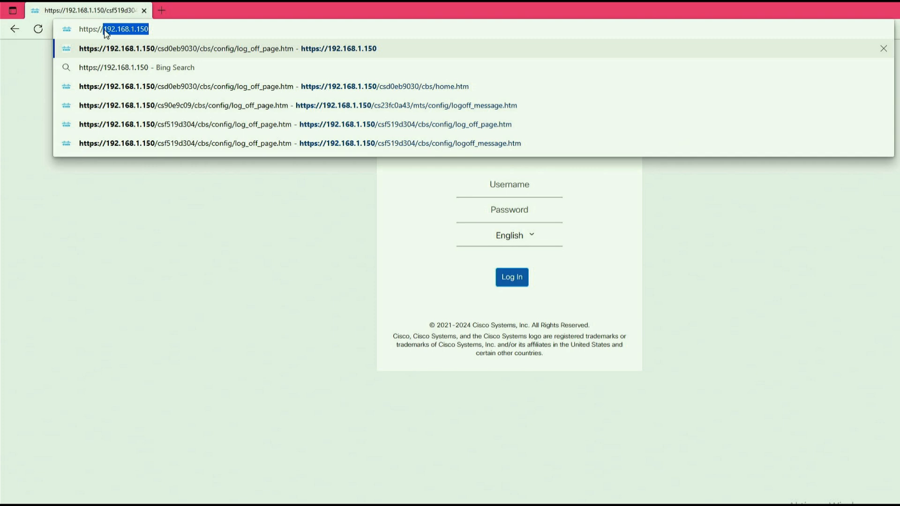
key("Return")
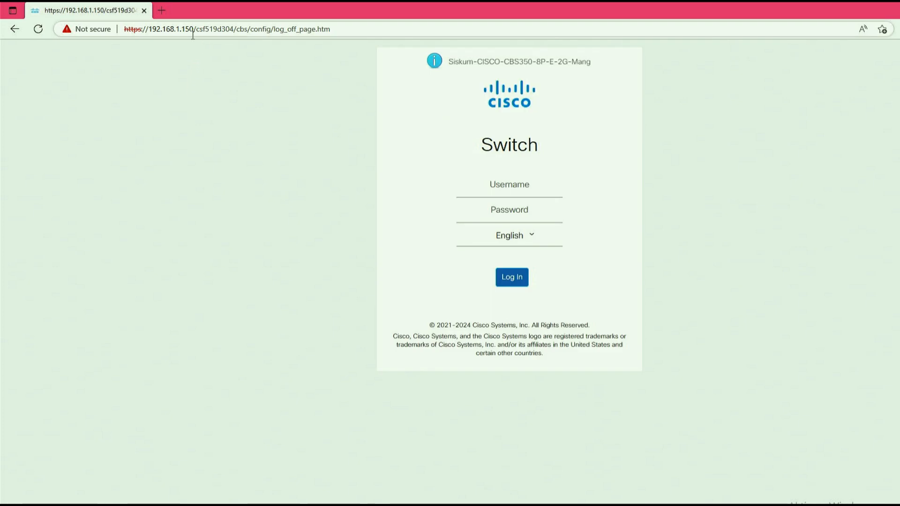
left_click(516, 189)
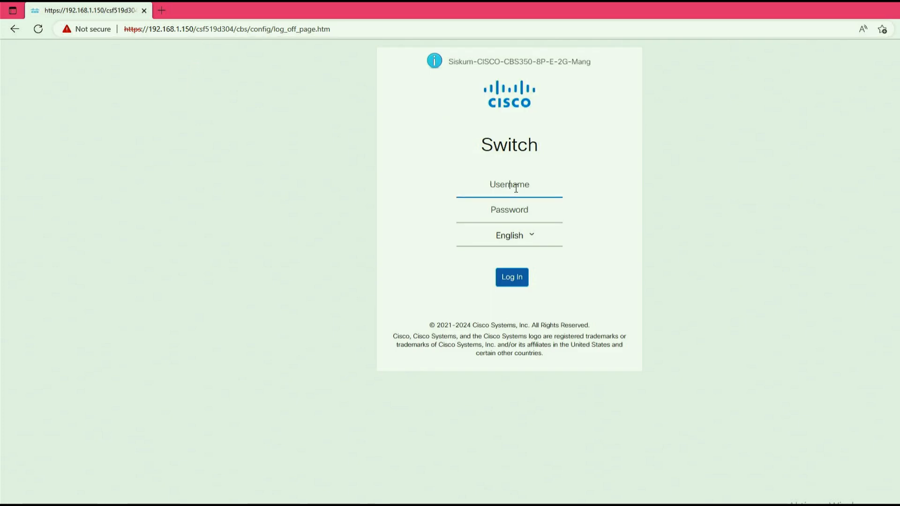
type("Admin")
left_click_drag(526, 183, 390, 201)
type("admin")
left_click(508, 213)
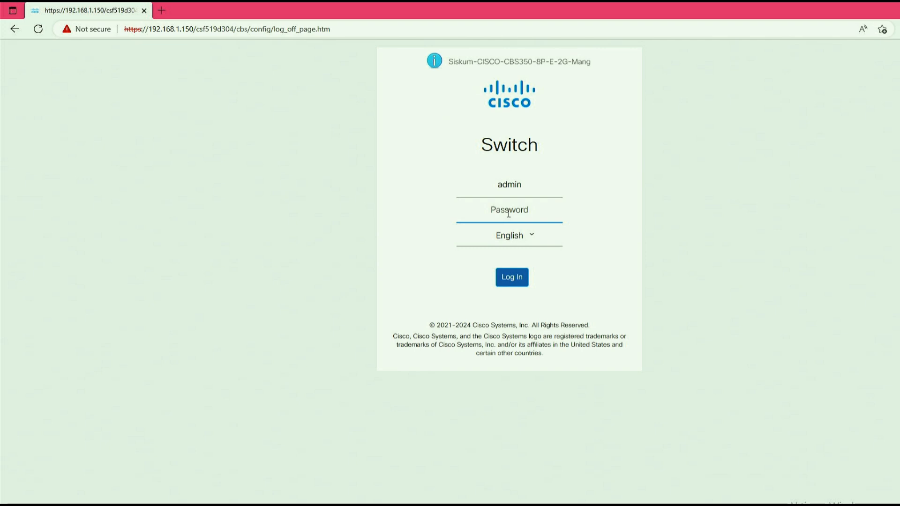
type("***")
key("Return")
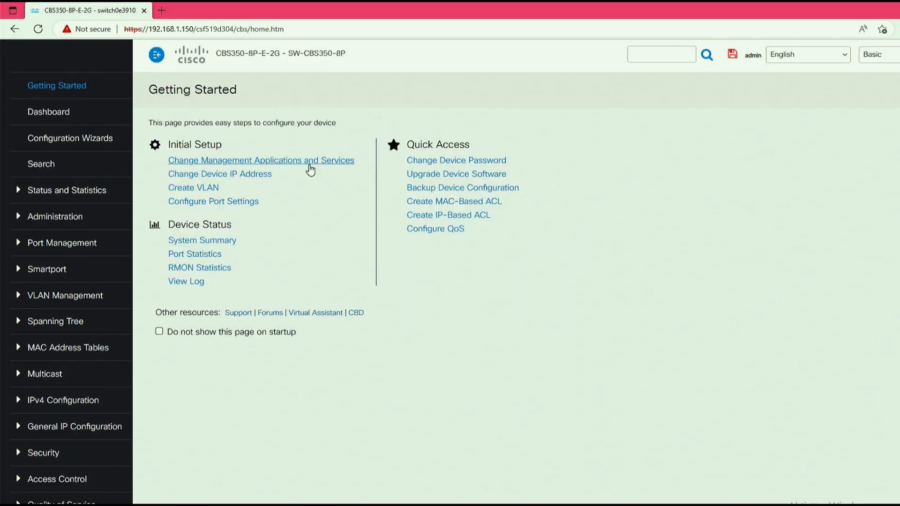
- Open the page for upgrading the device software and compare its active firmware version with the sh version output in Cisco CLI Analyzer
left_click(469, 175)
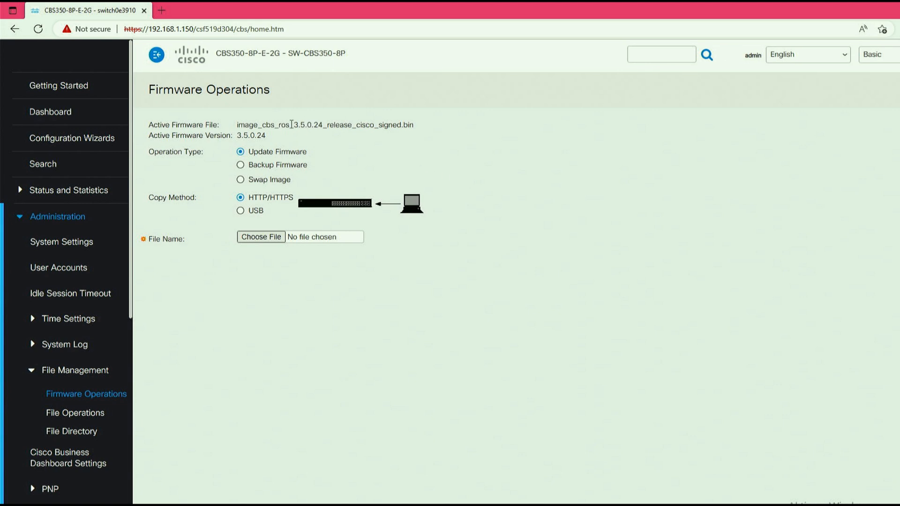
left_click_drag(296, 125, 322, 129)
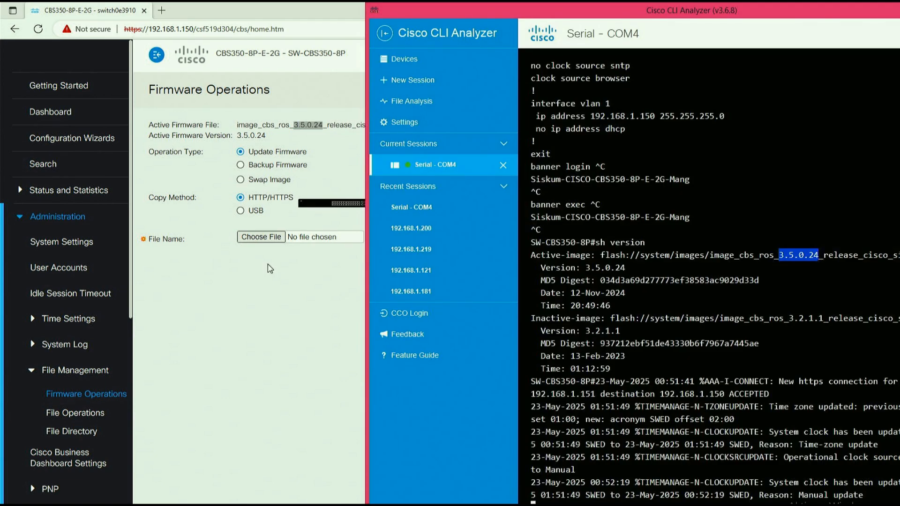
left_click(239, 297)
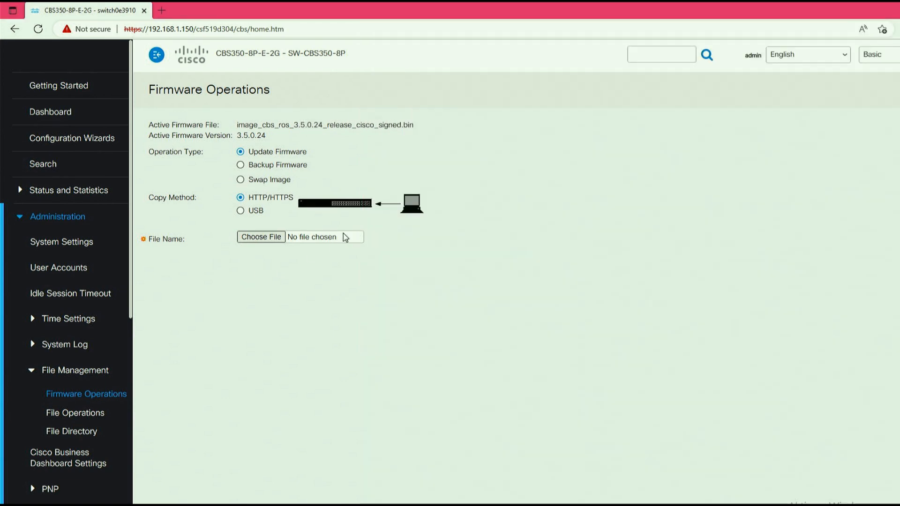
- Update the firmware over HTTP/HTTPS with image_cbs_ros_3.5.0.26_release_cisco_signed.bin from Bin_Firmware and save the switch configuration
left_click_drag(253, 153, 308, 161)
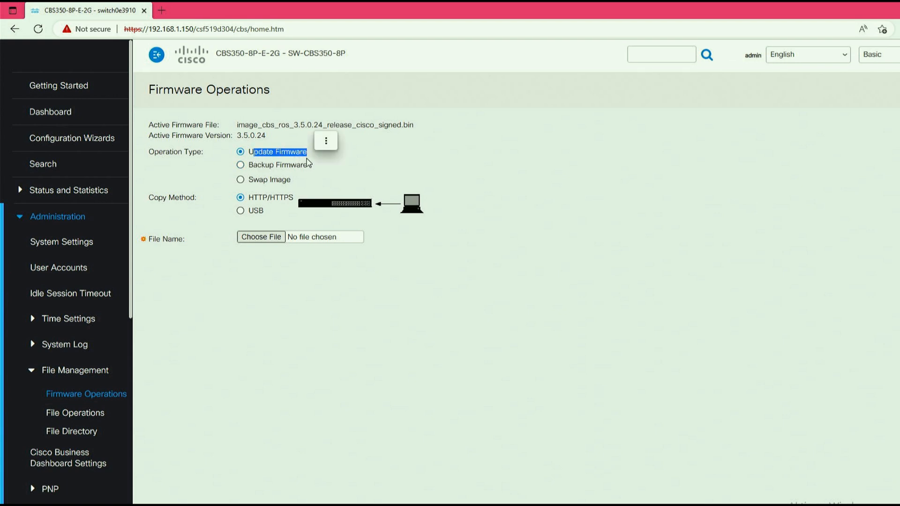
left_click_drag(254, 197, 292, 201)
left_click(267, 238)
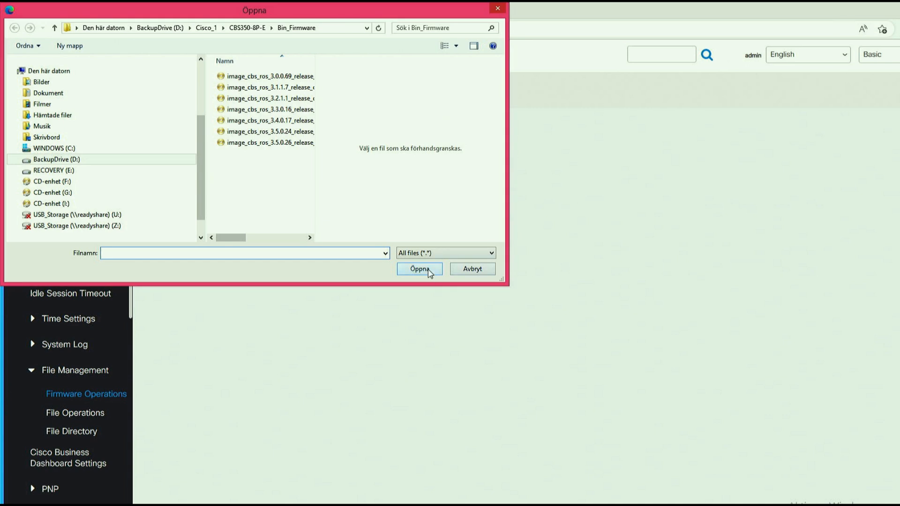
left_click(300, 143)
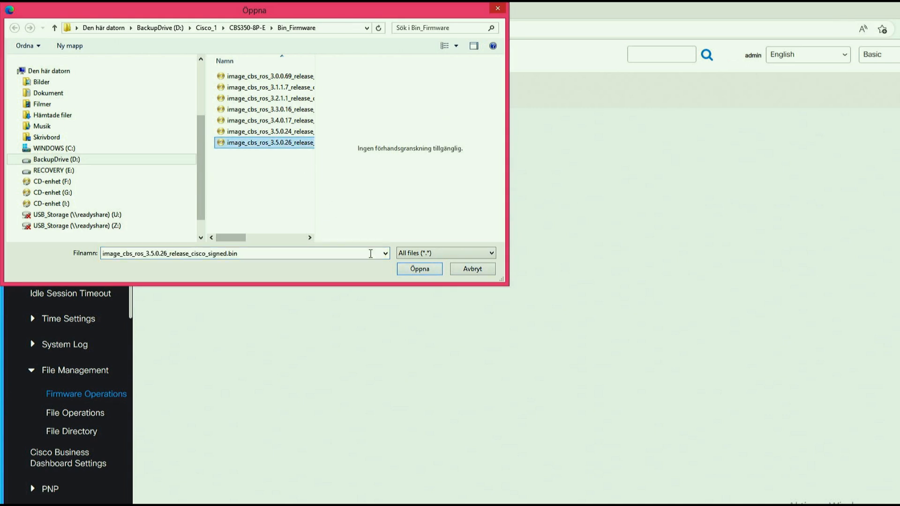
left_click(420, 270)
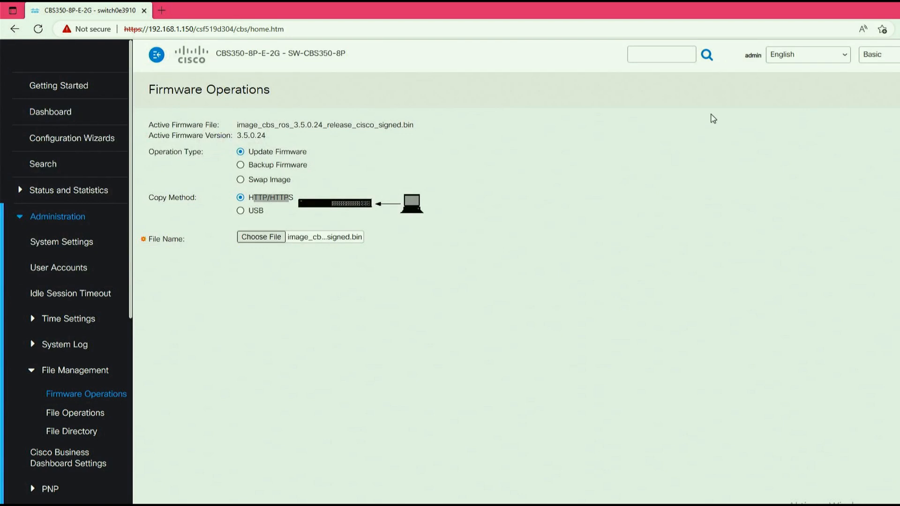
left_click(734, 56)
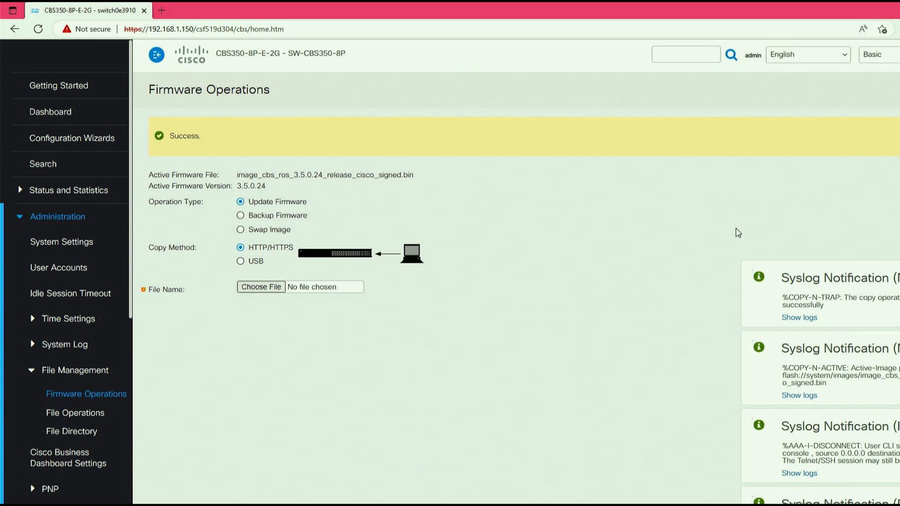
- Check the firmware update status, and reboot the switch with the Immediate option
left_click_drag(206, 137, 157, 135)
left_click(249, 144)
left_click_drag(172, 135, 229, 134)
left_click_drag(139, 403, 139, 410)
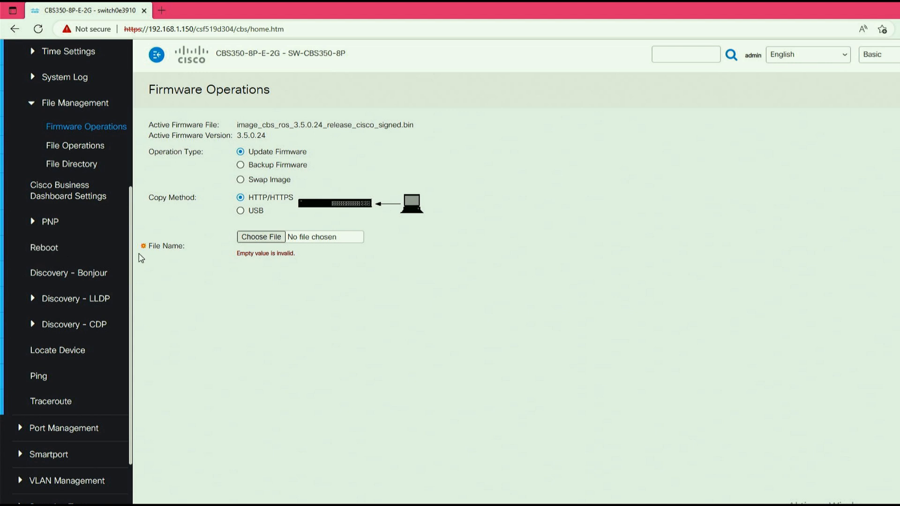
left_click(49, 247)
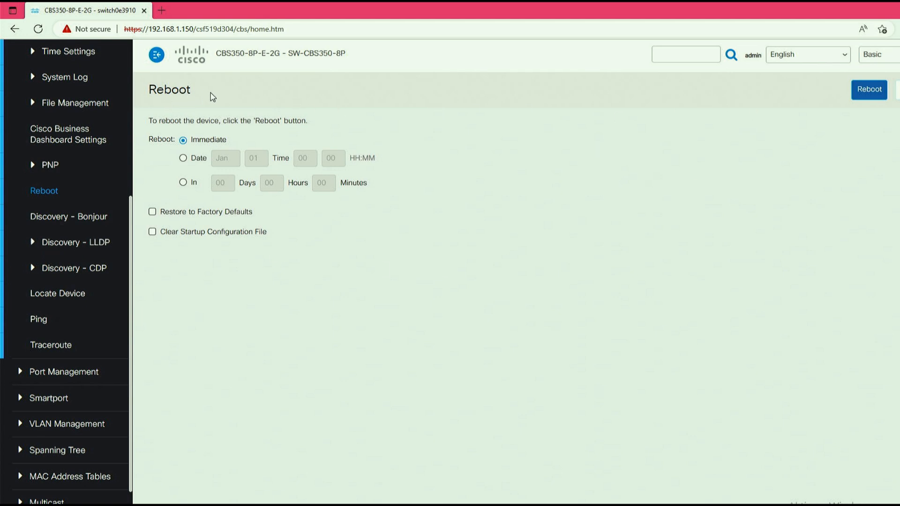
left_click_drag(188, 88, 147, 90)
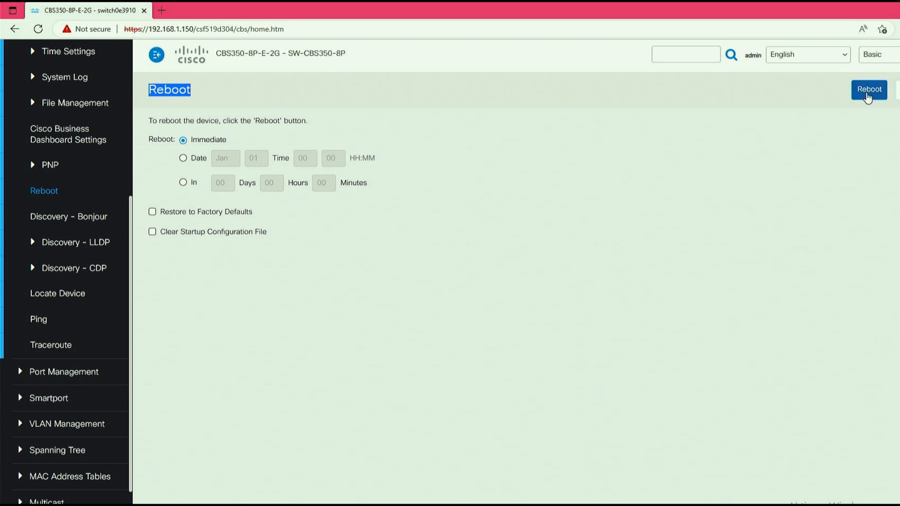
left_click(868, 94)
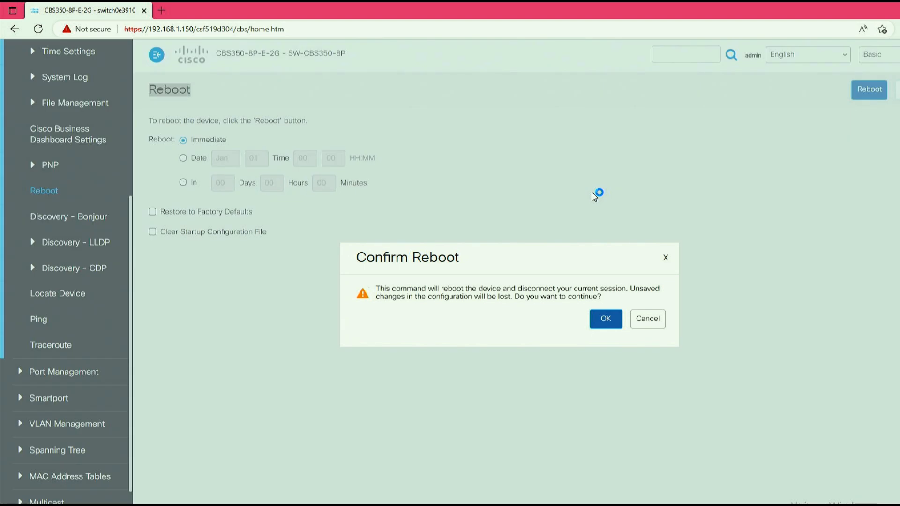
left_click_drag(458, 260, 359, 265)
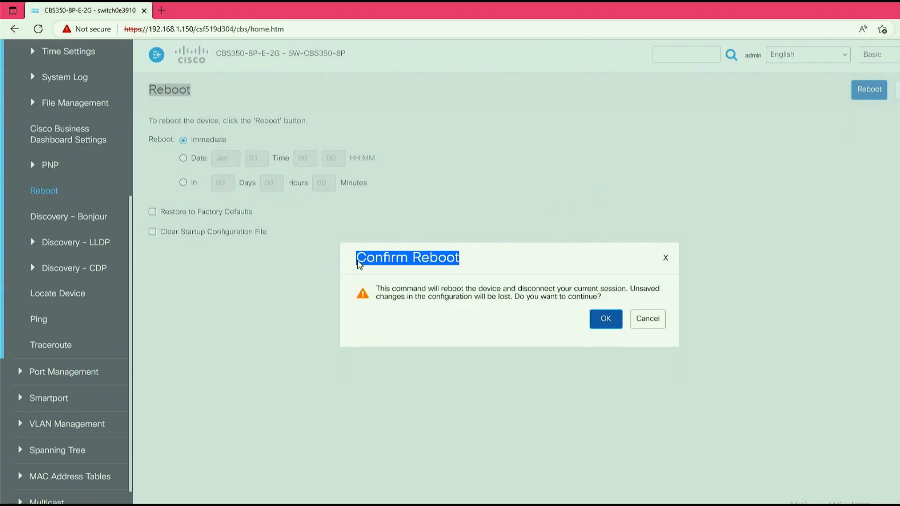
left_click(358, 265)
left_click(605, 319)
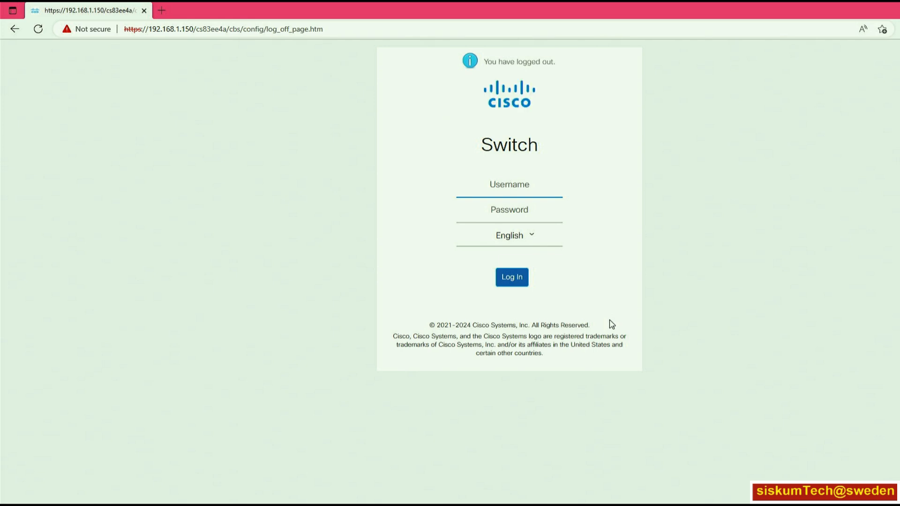
- Log back in to the web interface as admin with the account password and save the unsaved configuration
type("admin")
left_click(511, 211)
type("•")
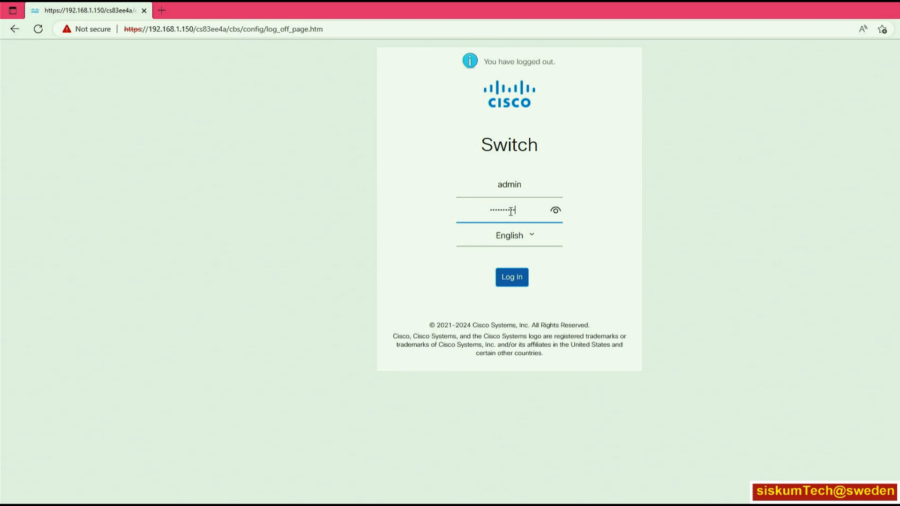
left_click(515, 277)
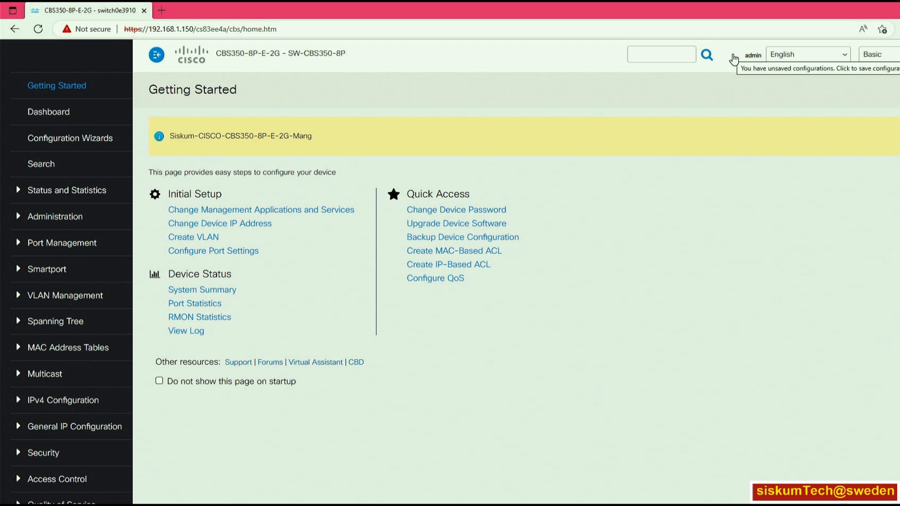
left_click(734, 58)
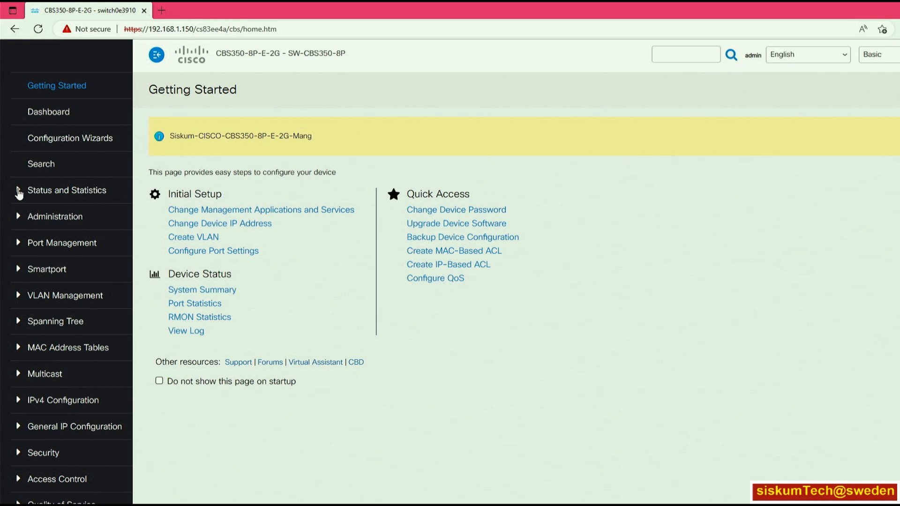
- Show the System Summary under Status and Statistics and examine the active image's firmware version
left_click(18, 190)
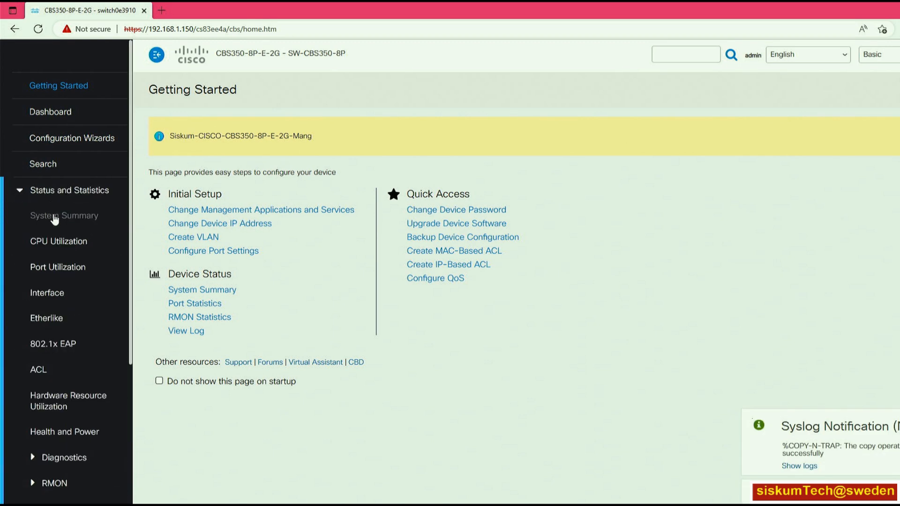
left_click(55, 216)
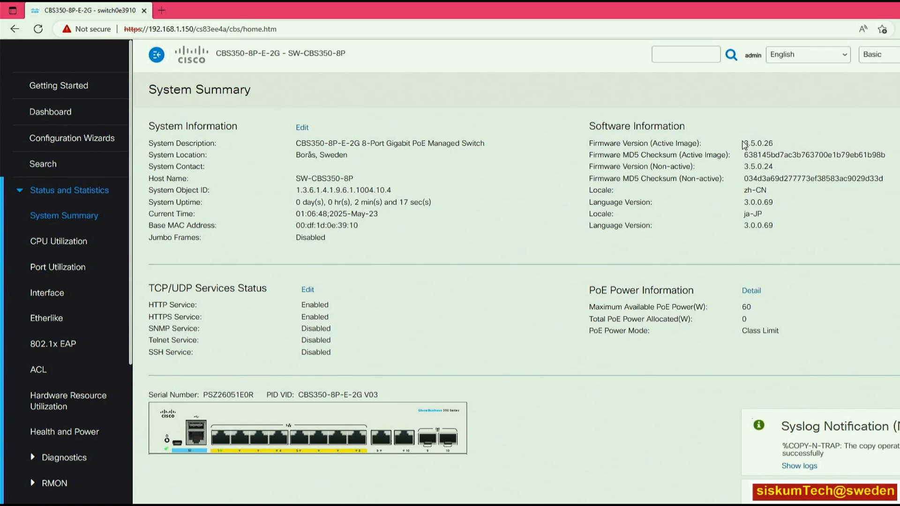
left_click_drag(589, 145, 777, 148)
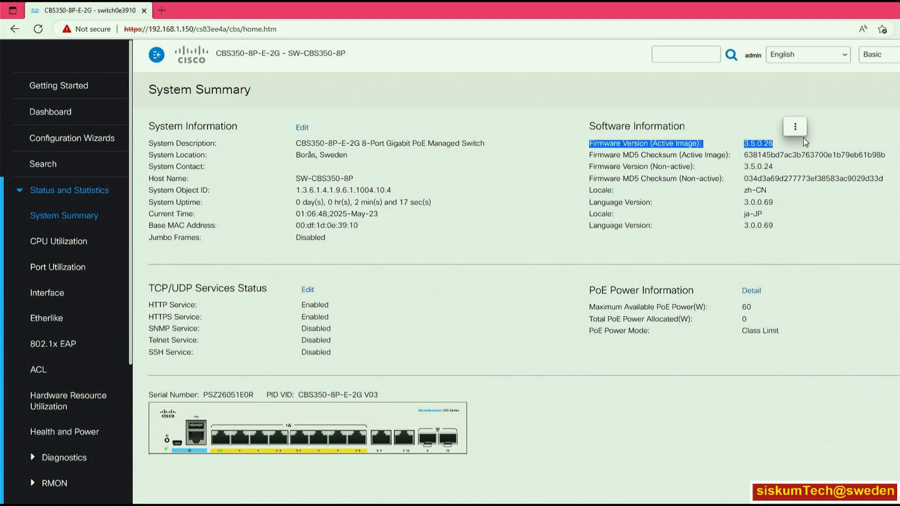
left_click(807, 217)
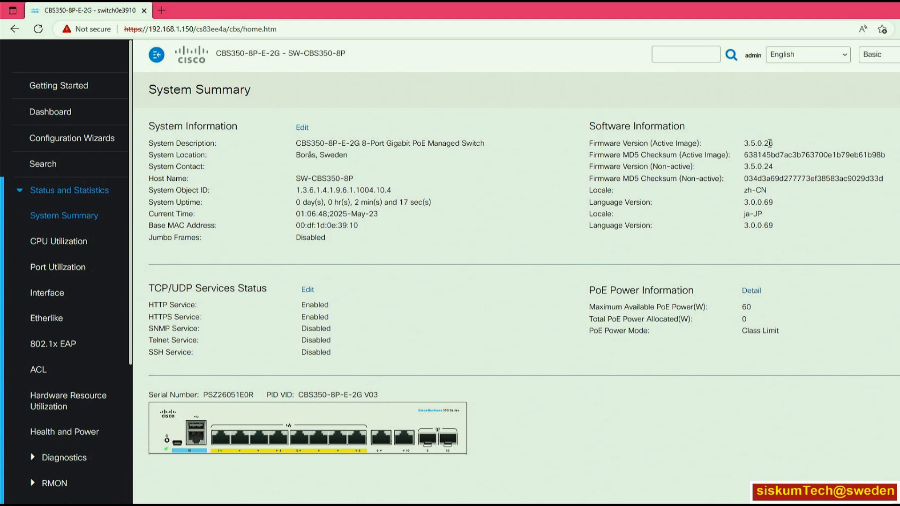
- Return to Getting Started, show the Firmware Operations page, and examine the active firmware file and its version
left_click(65, 87)
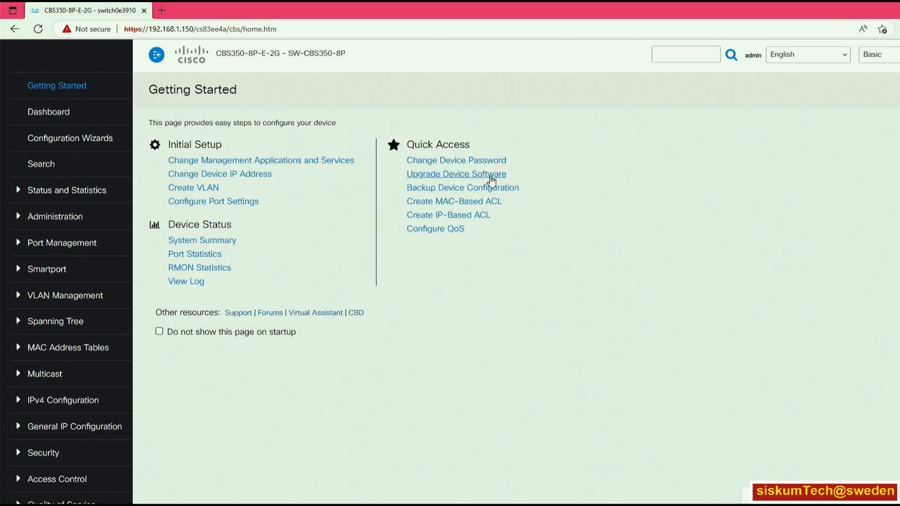
left_click(490, 178)
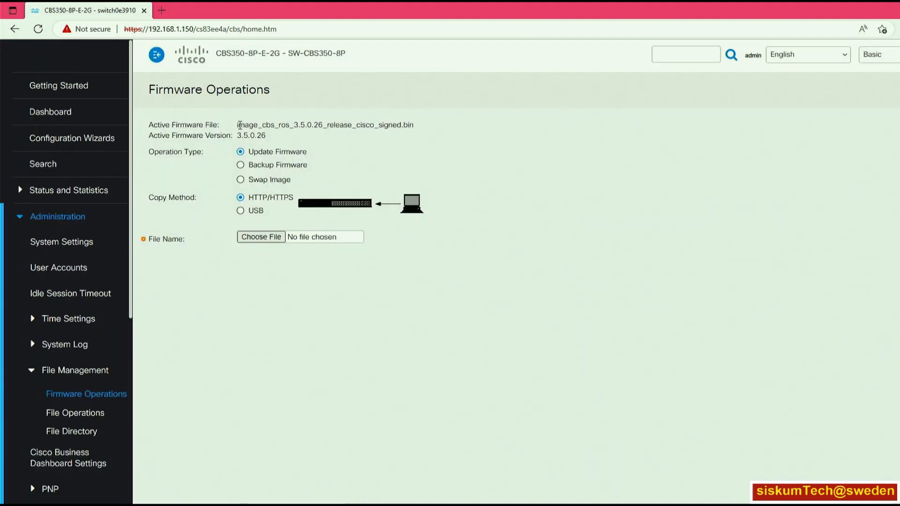
left_click_drag(149, 127, 236, 130)
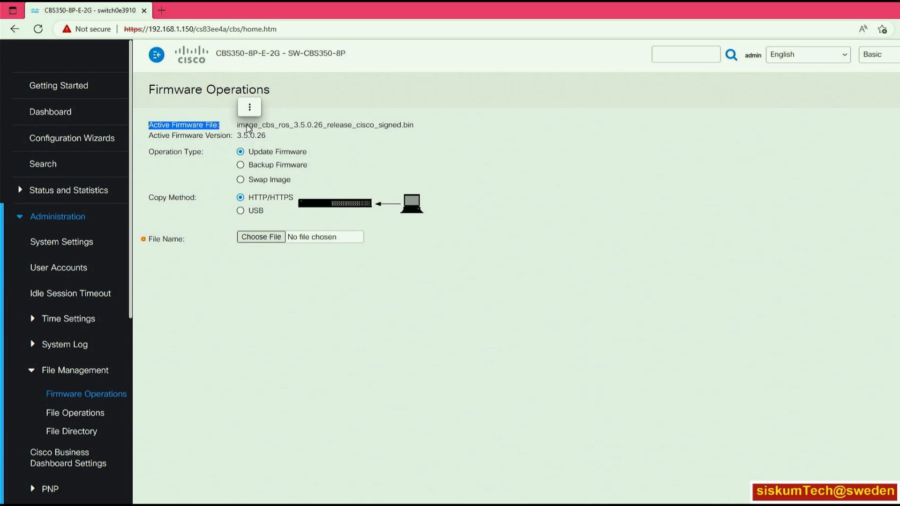
left_click_drag(293, 126, 323, 128)
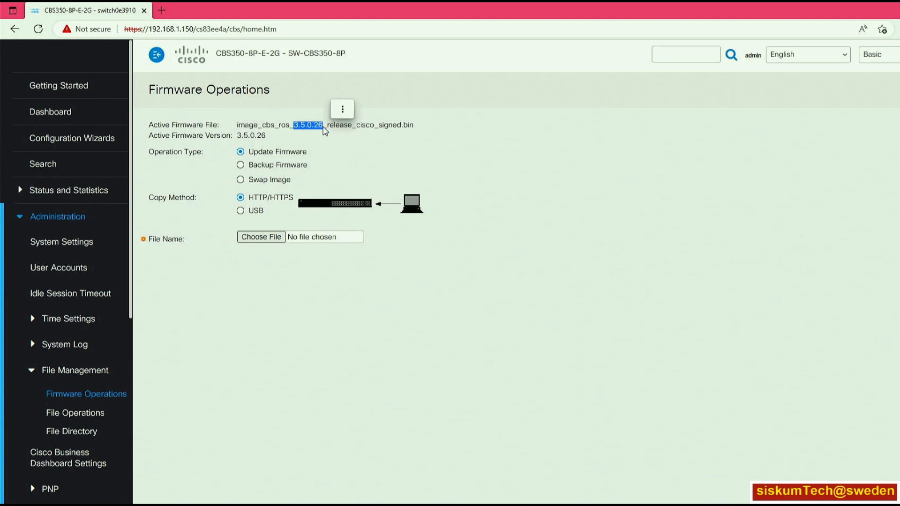
left_click(342, 145)
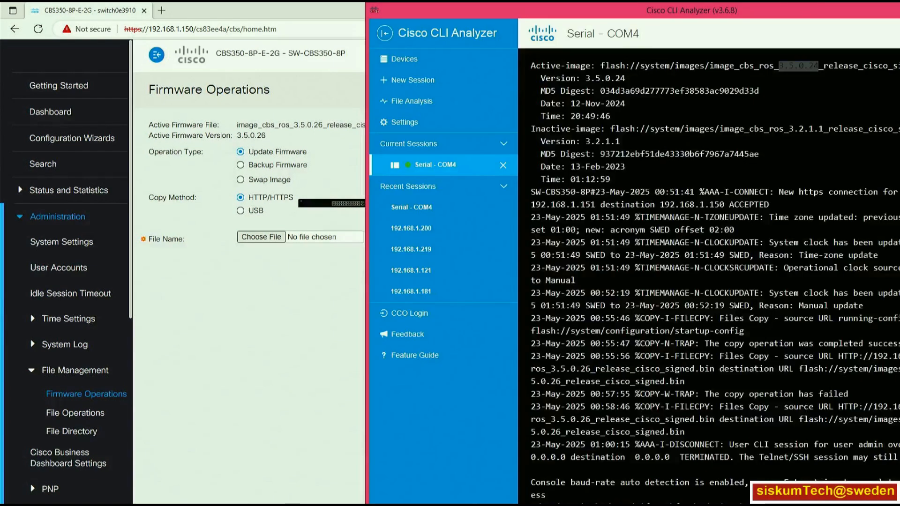
- Switch to the Serial - COM4 session in Cisco CLI Analyzer and log in as admin with the account password
double_click(801, 67)
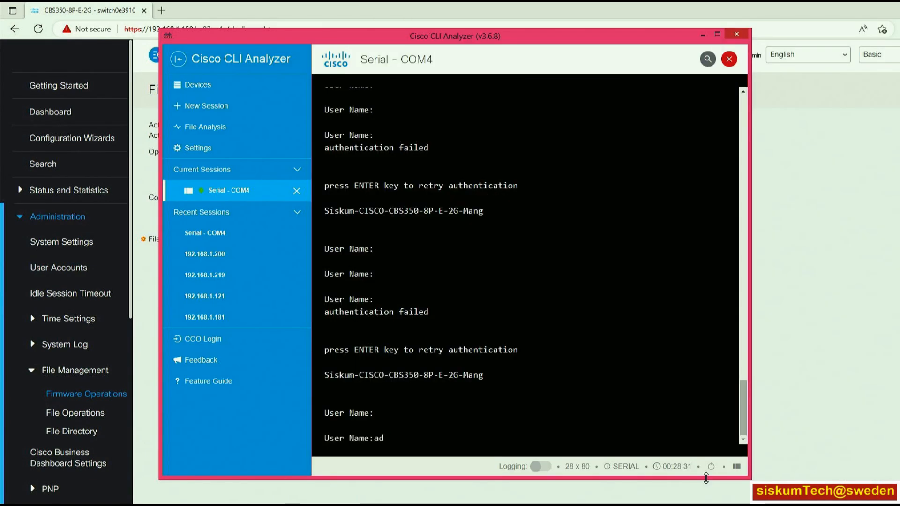
type("min")
key("Return")
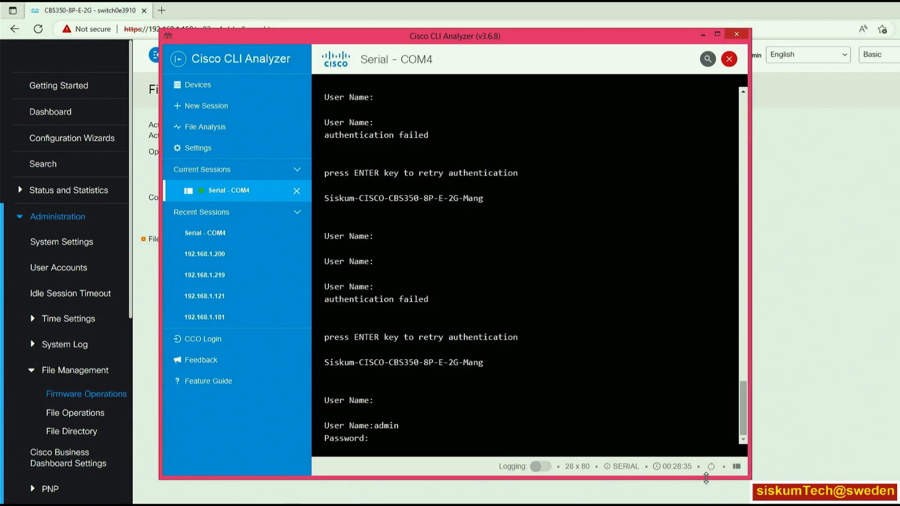
type("****")
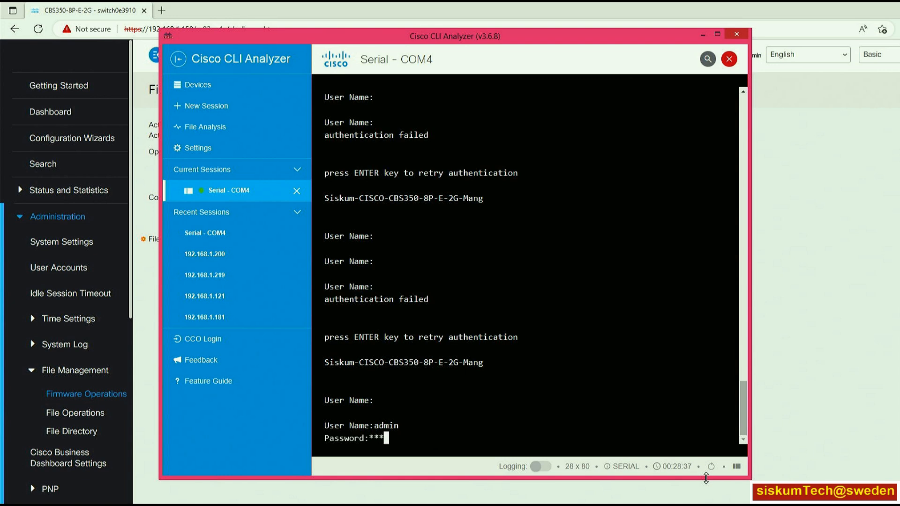
type("******")
key("Return")
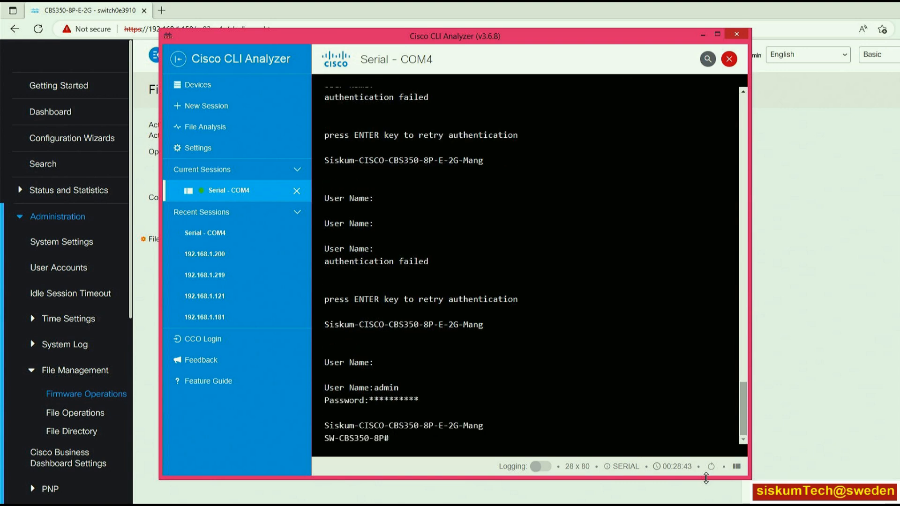
- Run the sh version command at the switch's CLI prompt
key("Return")
key("Return")
key("Return")
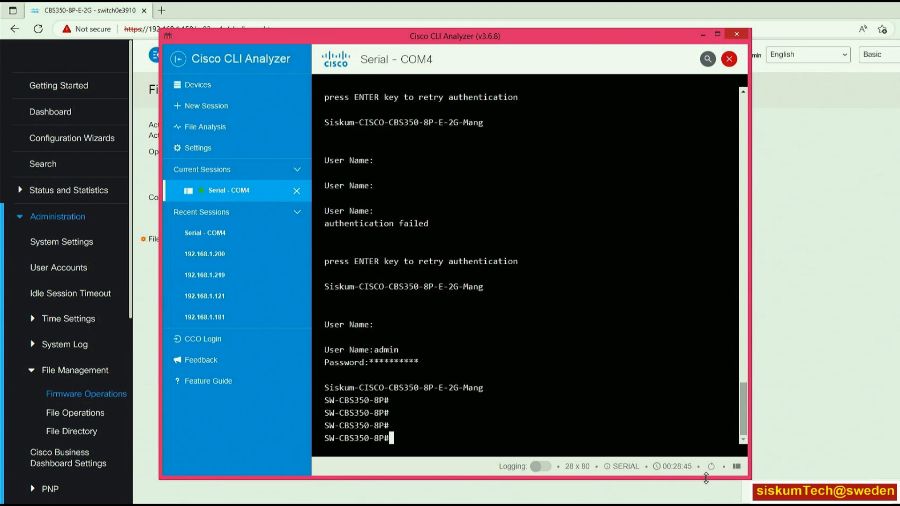
type("sh version")
key("Return")
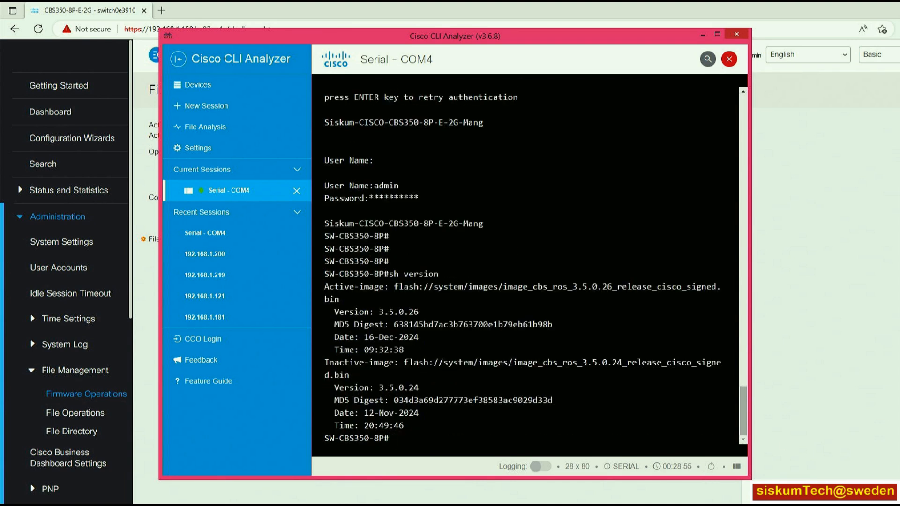
- Highlight and compare the firmware version numbers and the Active-image and Inactive-image labels in the version output
left_click_drag(509, 287, 613, 287)
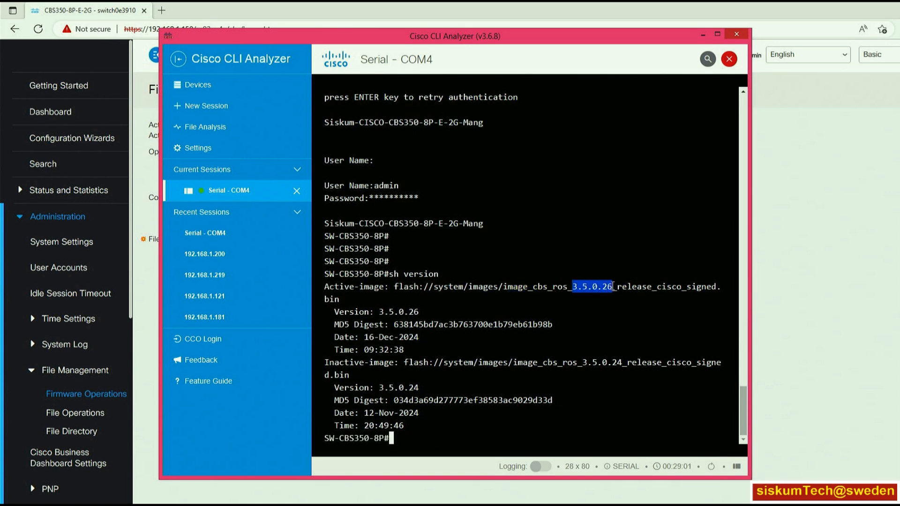
left_click(608, 317)
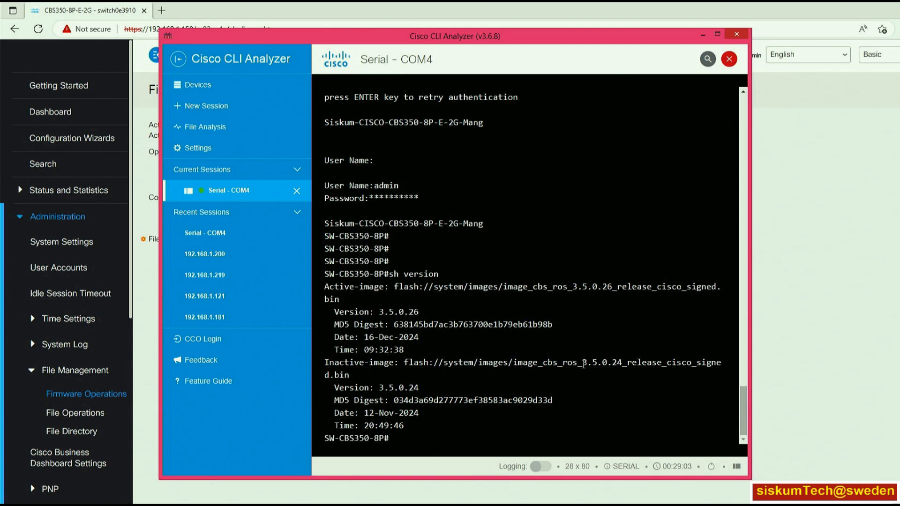
left_click_drag(584, 364, 623, 368)
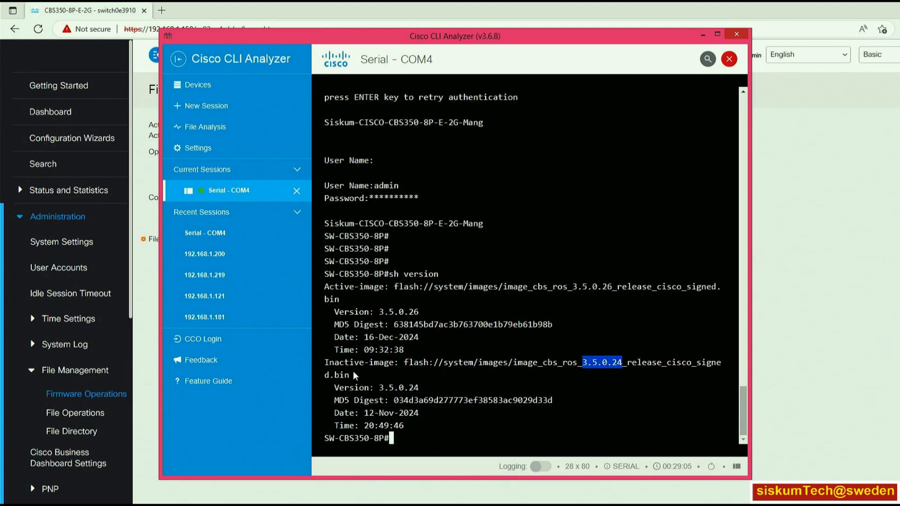
left_click_drag(326, 362, 395, 363)
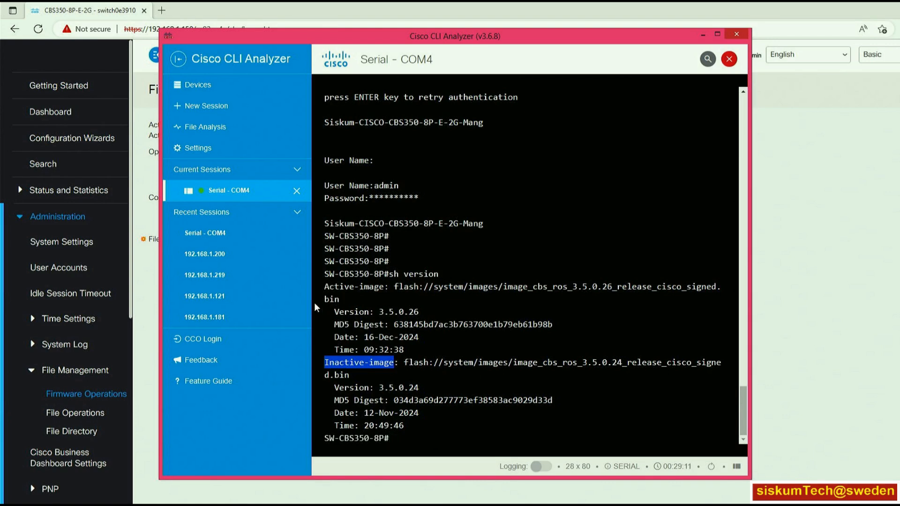
left_click(326, 287)
left_click_drag(327, 286, 396, 287)
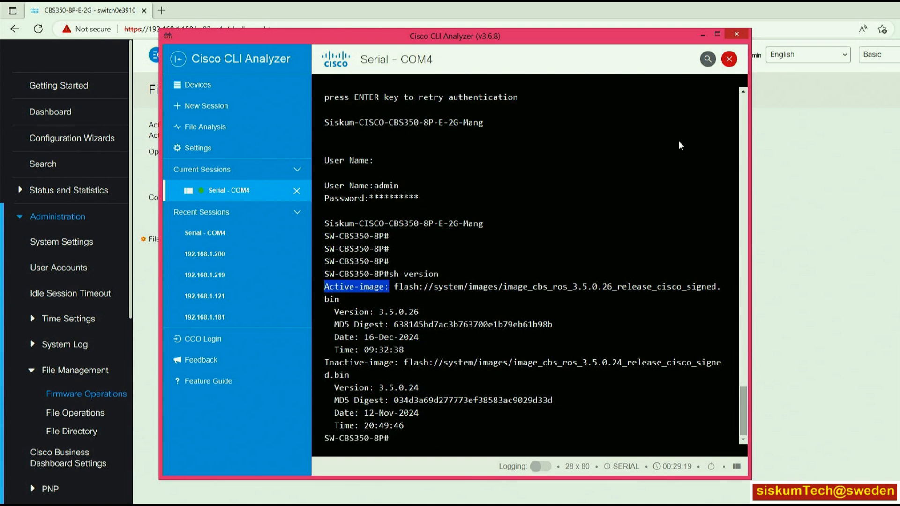
- Switch back to the switch's web interface in the browser and view the User Accounts and Configuration Wizards pages
left_click(701, 36)
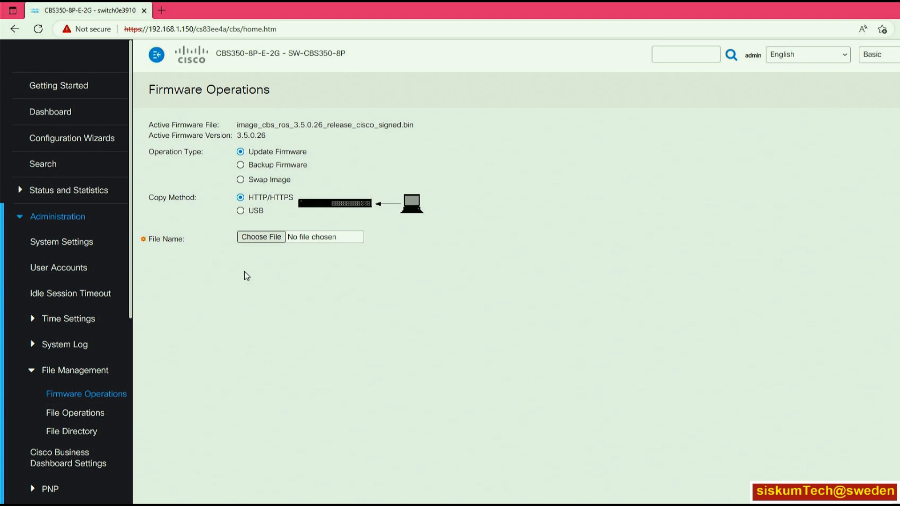
left_click(57, 271)
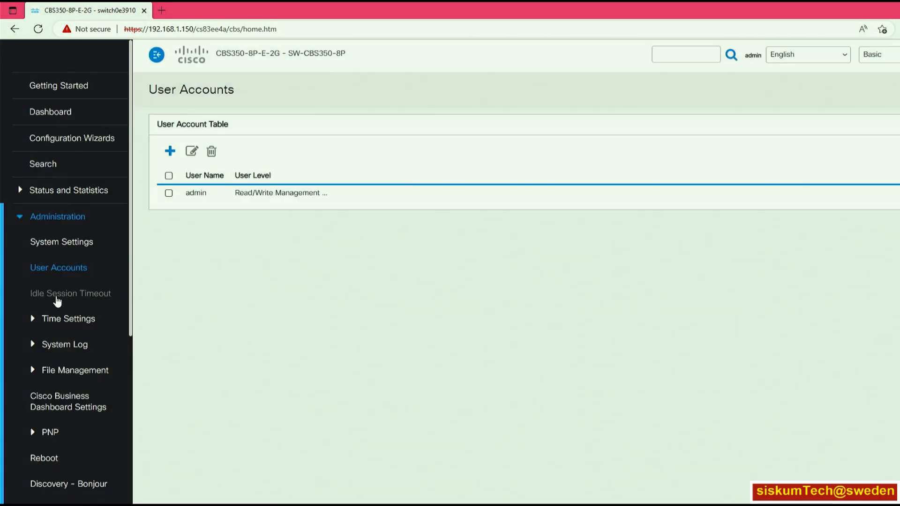
left_click(35, 216)
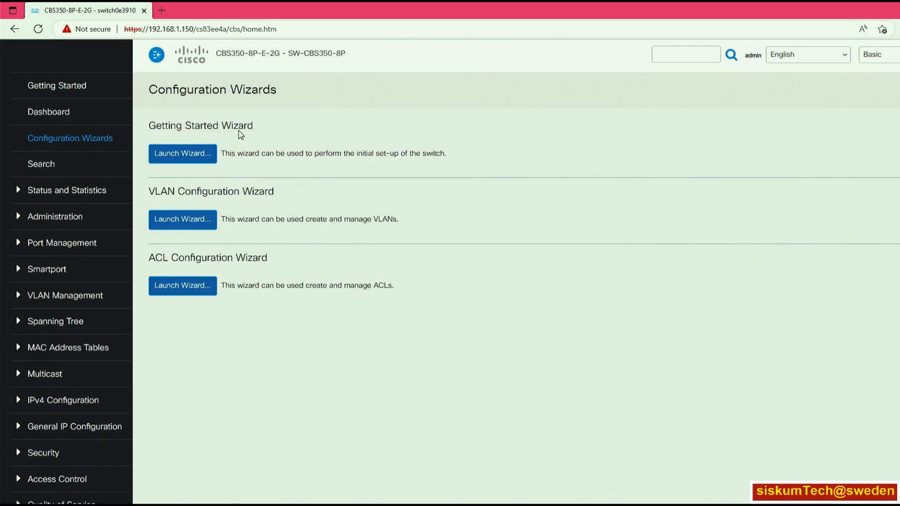